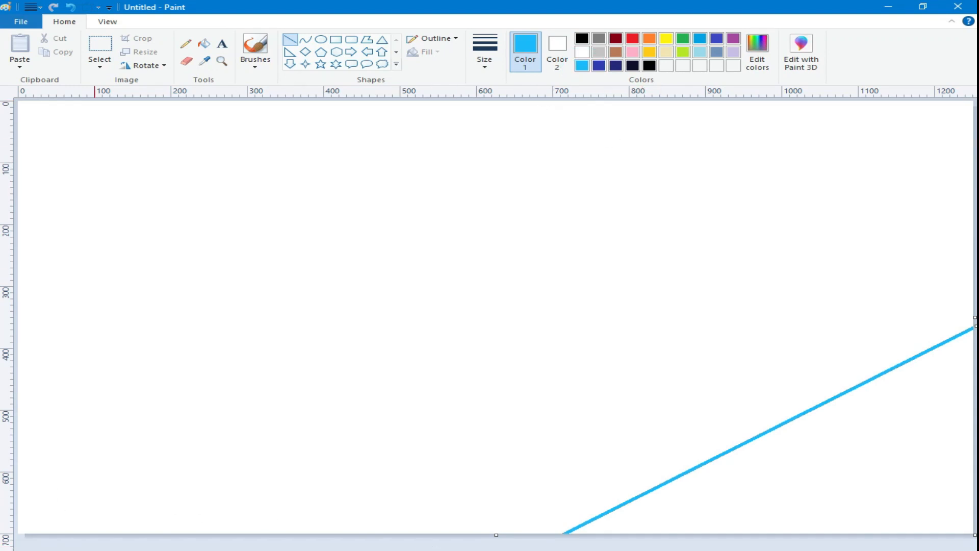
Reposition the light blue line from about 540 px on the bottom edge to about 490 px on the right edge, and fill the area below it
drag(564, 529, 468, 501)
drag(877, 305, 974, 404)
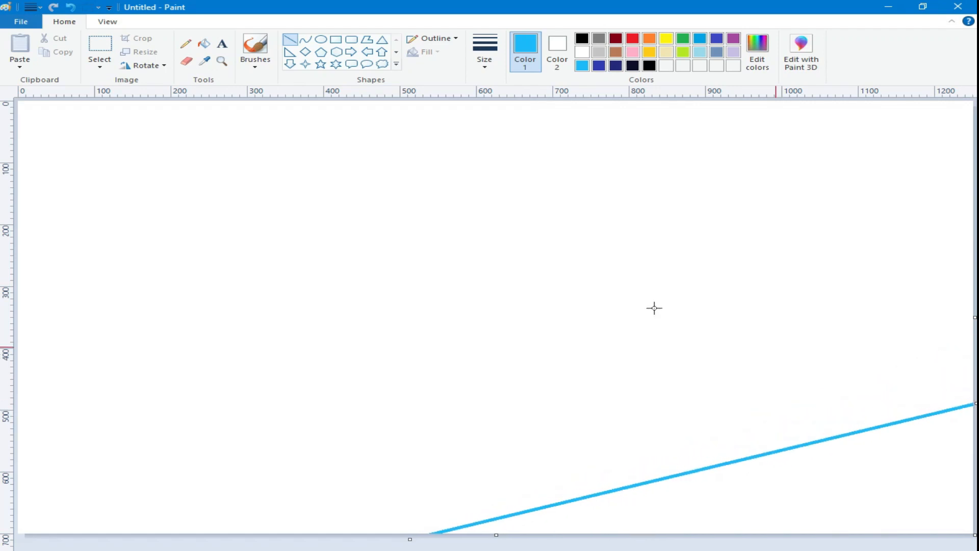
click(204, 43)
click(700, 496)
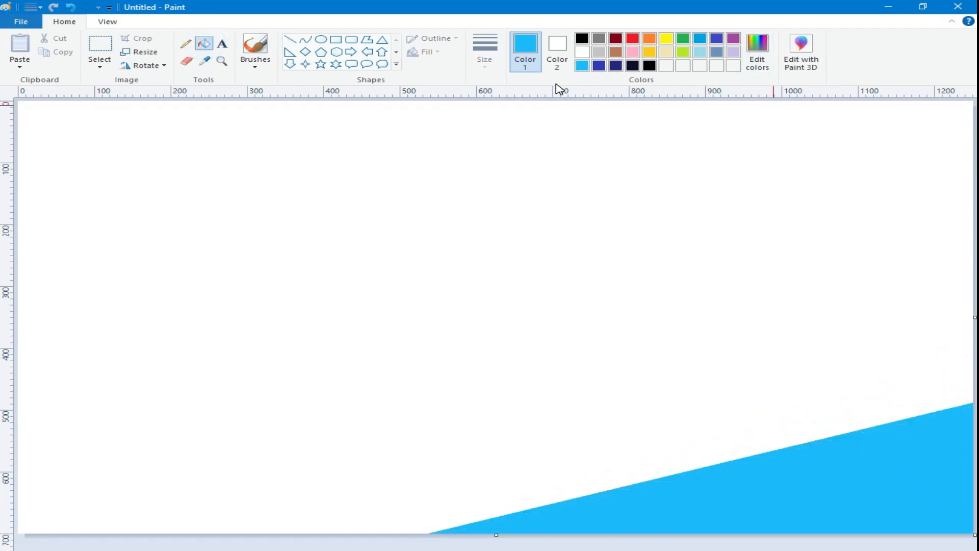
Draw an indigo line from about 290 px on the bottom edge to about 340 px on the right edge, and fill the band below it indigo
click(599, 65)
click(290, 39)
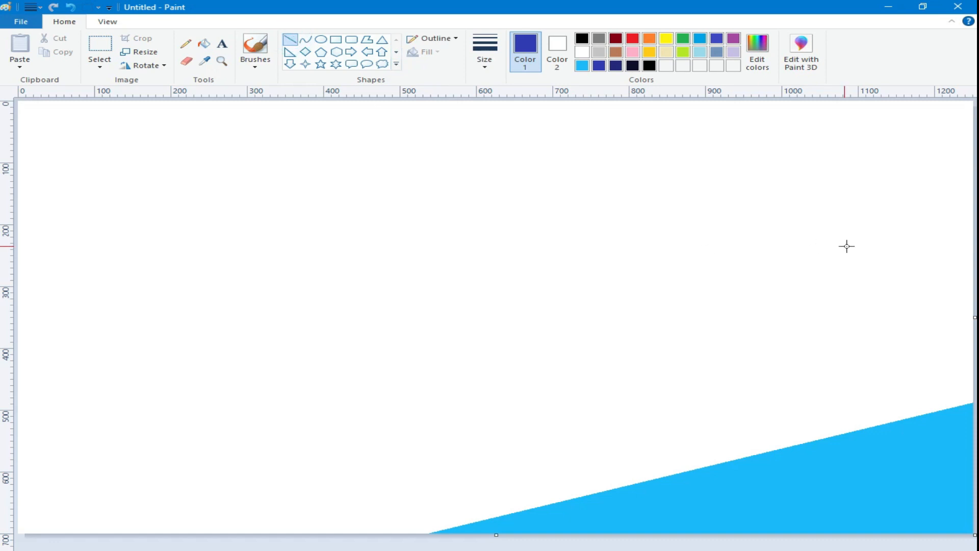
mouse_move(971, 289)
mouse_down()
mouse_move(214, 499)
mouse_move(231, 535)
mouse_up()
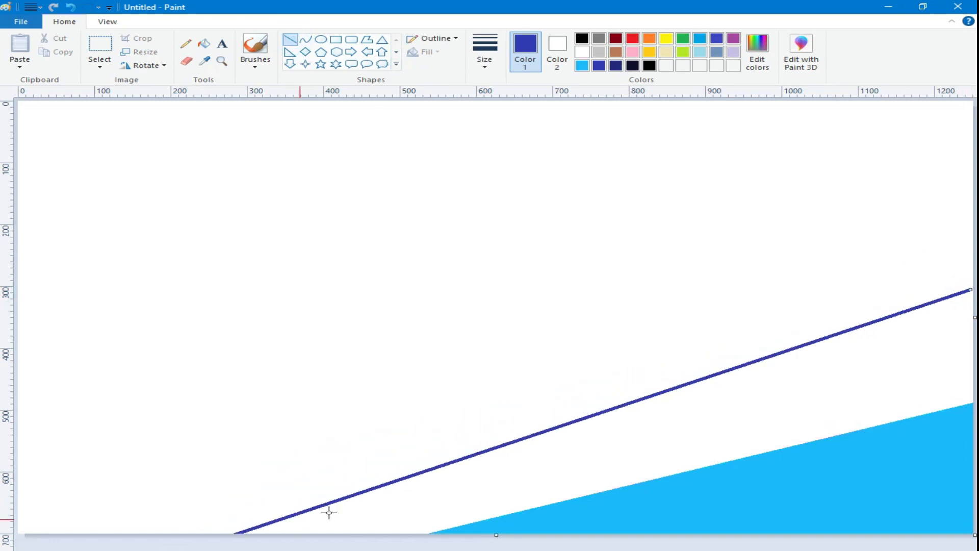
drag(971, 289, 974, 311)
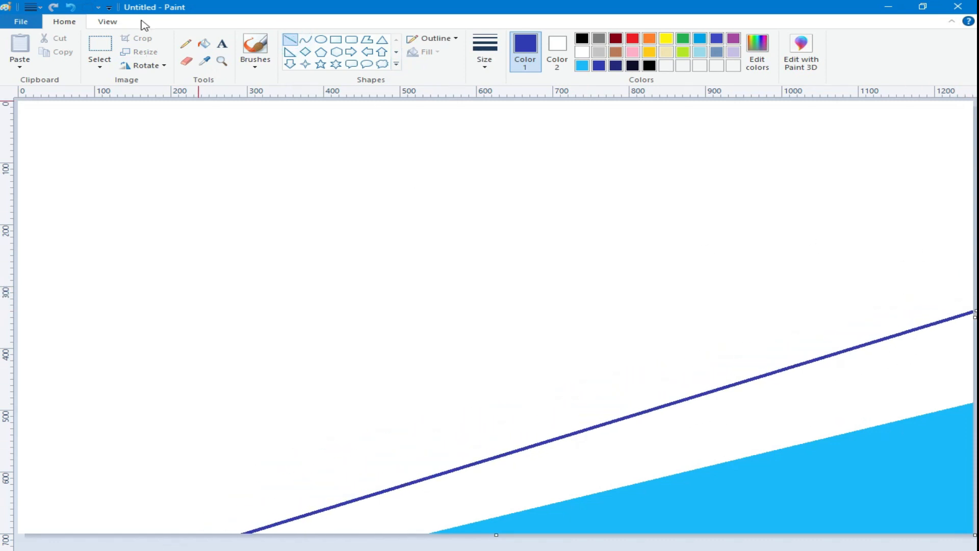
click(204, 43)
click(721, 435)
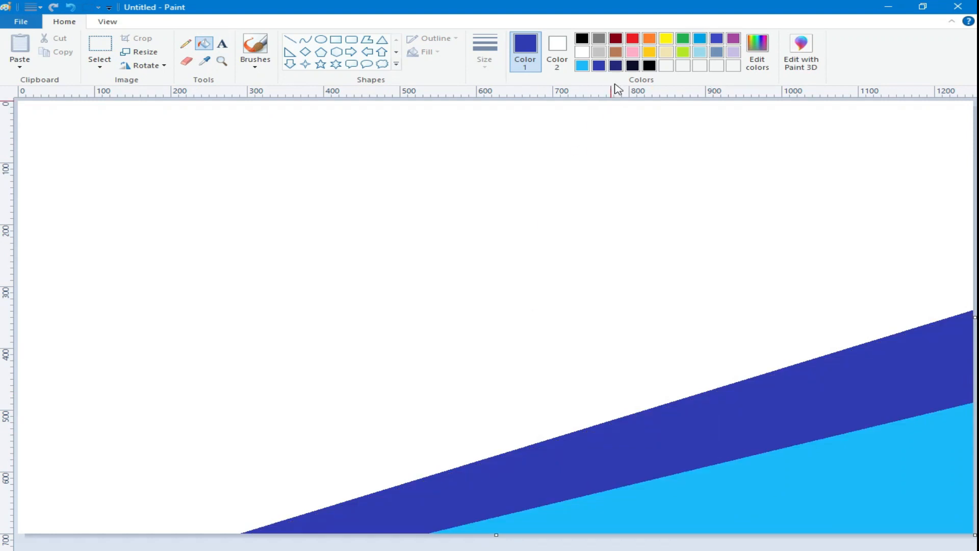
Draw a navy line from about 135 px on the bottom edge to about 220 px on the right edge, and fill the band below it navy
click(617, 65)
click(289, 39)
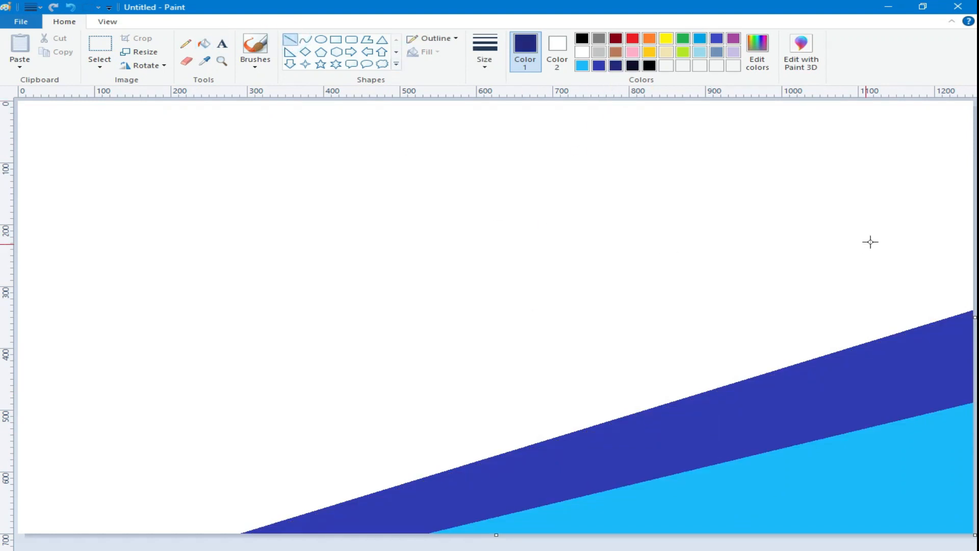
mouse_move(972, 224)
mouse_down()
mouse_move(560, 387)
mouse_move(97, 542)
mouse_up()
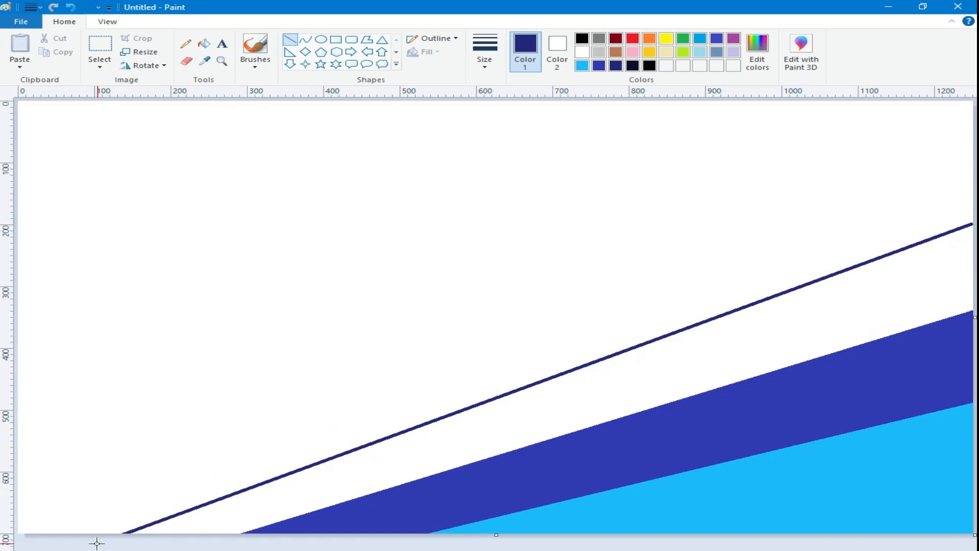
drag(972, 224, 974, 236)
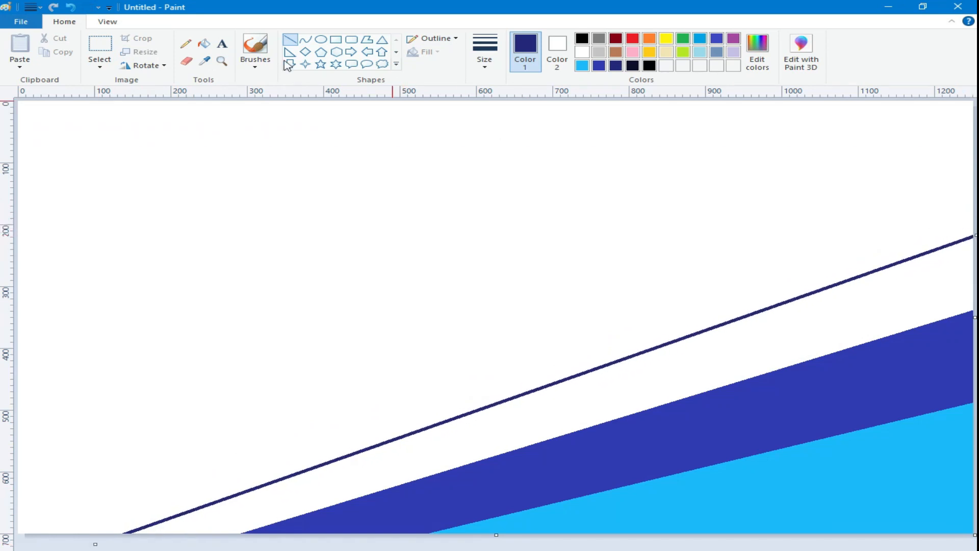
click(204, 45)
click(641, 360)
Draw a near-black navy line from about 65 px on the bottom edge to the upper-right corner, filling below it in that color and above it black
click(632, 65)
click(290, 40)
mouse_move(972, 176)
mouse_down()
mouse_move(154, 458)
mouse_move(67, 534)
mouse_up()
drag(972, 175, 974, 99)
click(204, 45)
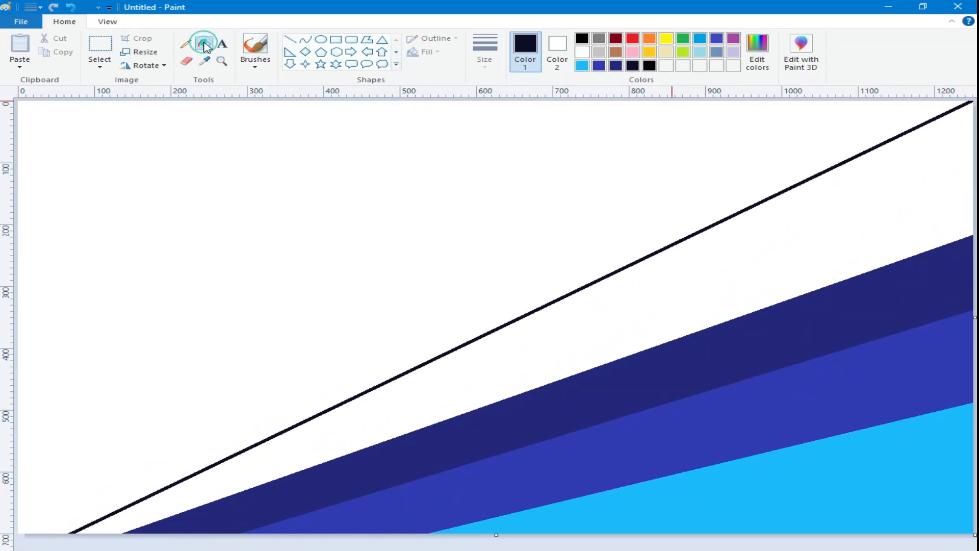
click(663, 287)
click(582, 39)
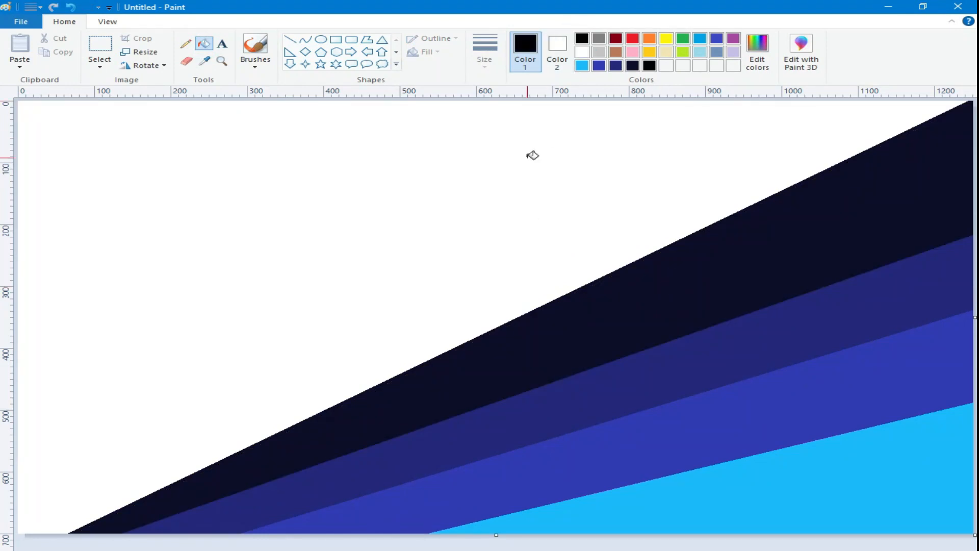
click(533, 155)
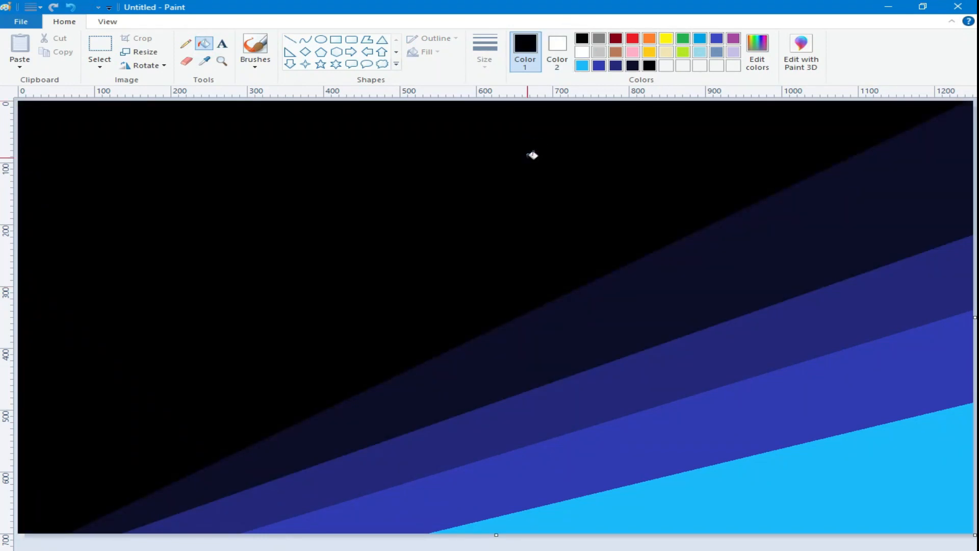
Turn off the aspect ratio lock, copy the horizontal pixel value, and shrink the canvas to a sliver-thin width at full height
click(140, 53)
click(55, 165)
click(167, 96)
drag(176, 118, 190, 118)
right_click(185, 117)
click(204, 146)
click(119, 282)
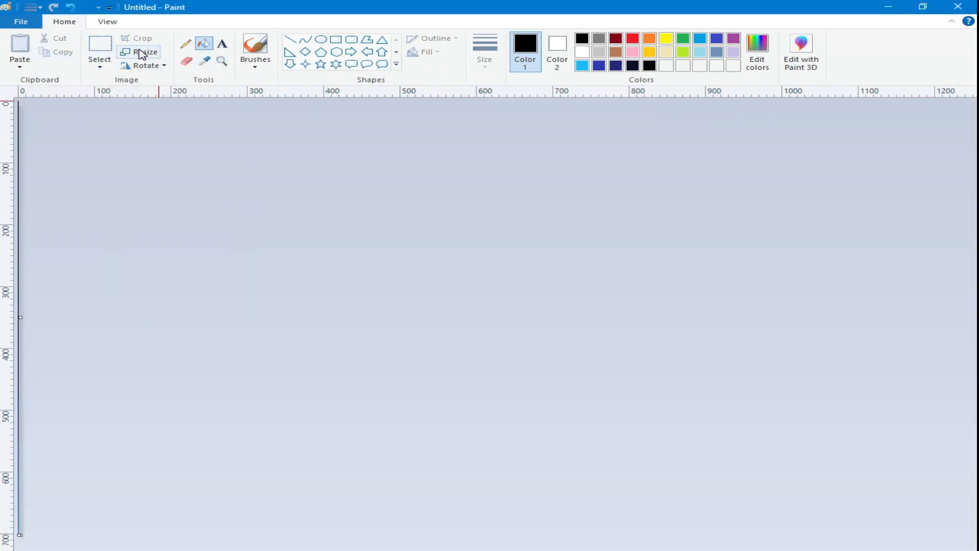
Resize the canvas back to 1251 pixels horizontally to stretch the colors into a smooth gradient
click(138, 53)
click(167, 96)
drag(175, 118, 191, 118)
right_click(179, 116)
click(219, 164)
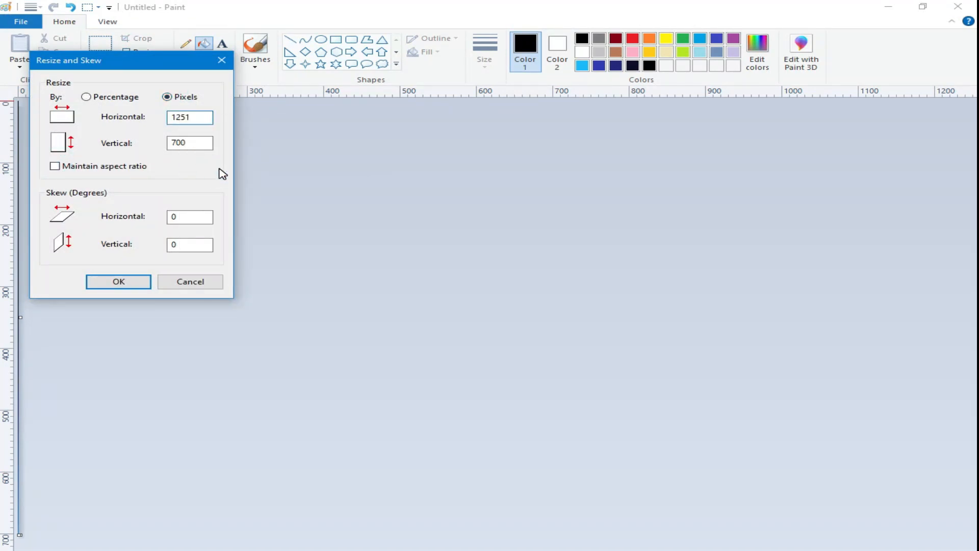
click(128, 280)
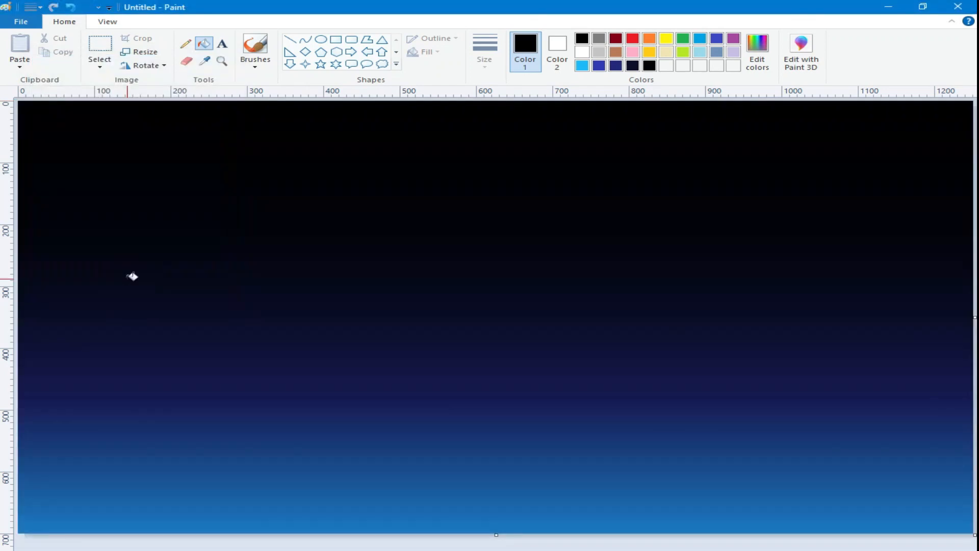
Shift the gradient upward and place a shortened, vertically flipped copy beneath it, so the bright blue edges meet at about 450 px
mouse_move(475, 261)
mouse_down()
mouse_move(494, 295)
mouse_move(499, 546)
mouse_move(470, 306)
mouse_move(474, 265)
mouse_up()
drag(511, 496, 521, 315)
drag(485, 255, 434, 364)
drag(472, 452, 481, 400)
drag(471, 308, 503, 499)
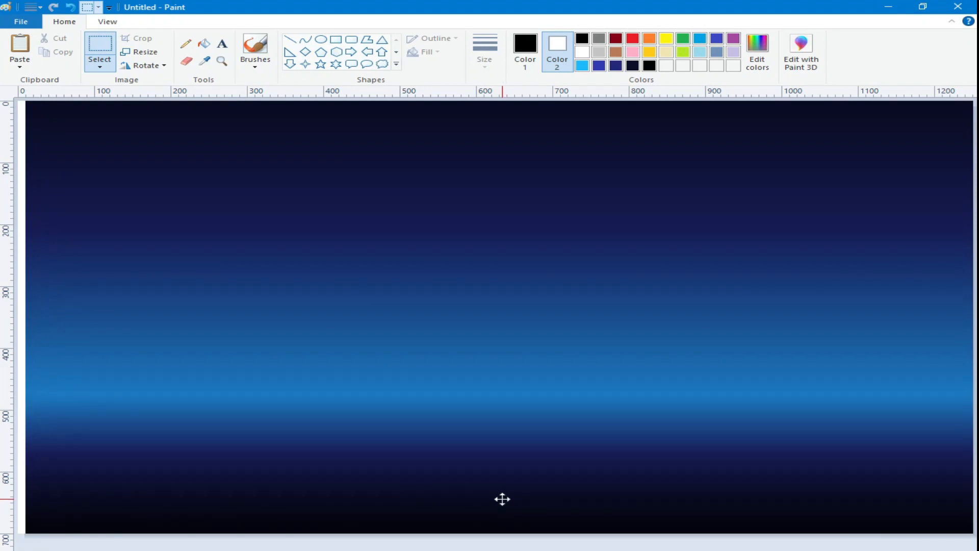
mouse_move(502, 499)
mouse_down()
mouse_move(507, 475)
mouse_move(503, 486)
mouse_up()
click(475, 179)
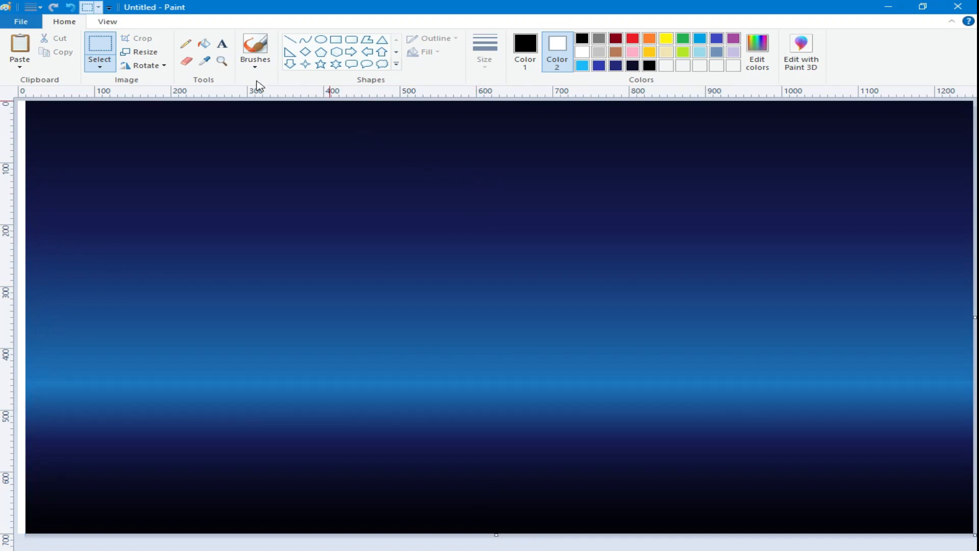
Set Color 2 to black, outline a mountain range above the bright blue band with a free-form selection, and delete its contents to form the silhouette
click(526, 44)
click(552, 42)
click(582, 39)
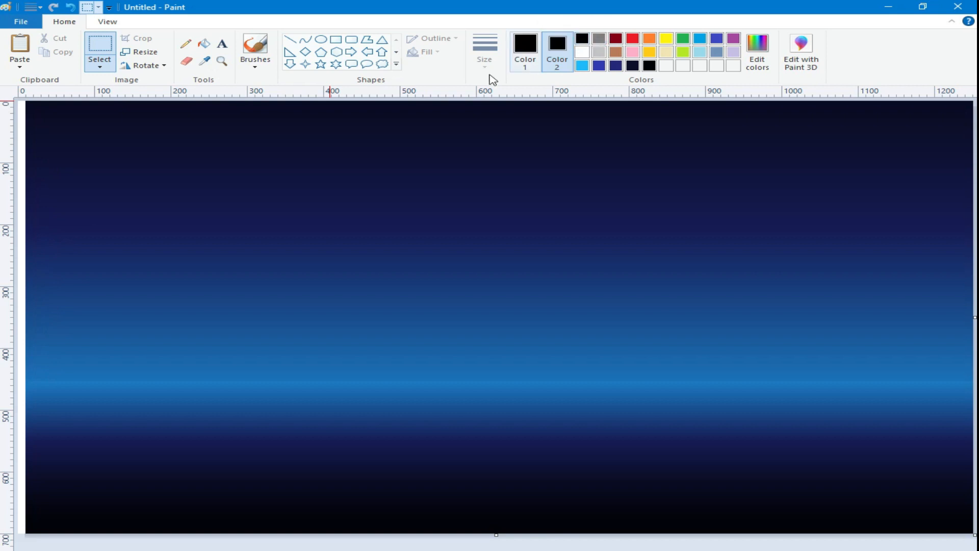
click(367, 39)
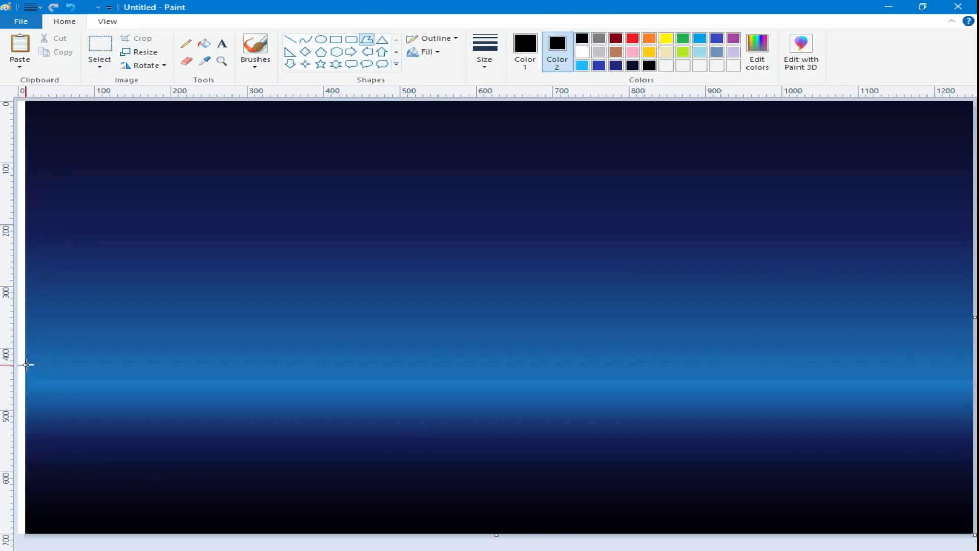
click(100, 65)
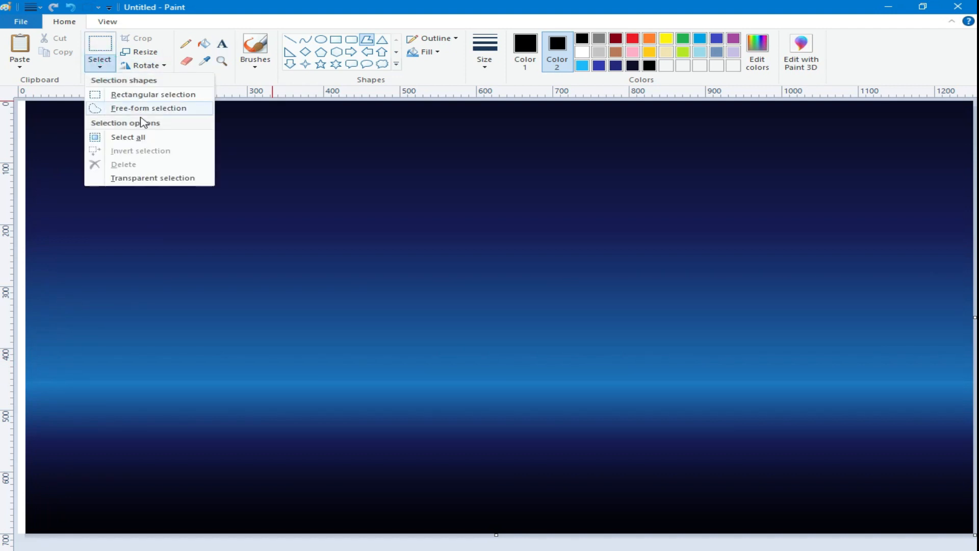
click(143, 109)
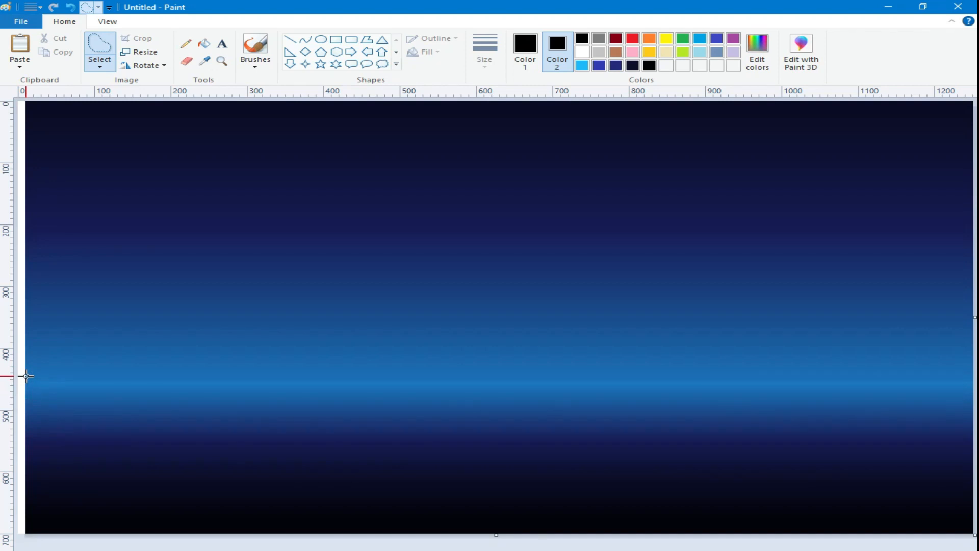
mouse_move(26, 378)
mouse_down()
mouse_move(113, 366)
mouse_move(152, 344)
mouse_move(192, 352)
mouse_move(296, 323)
mouse_move(307, 331)
mouse_move(419, 284)
mouse_move(548, 330)
mouse_move(585, 324)
mouse_move(693, 349)
mouse_move(769, 345)
mouse_move(802, 332)
mouse_move(846, 351)
mouse_move(865, 340)
mouse_move(908, 343)
mouse_move(972, 380)
mouse_up()
key(Delete)
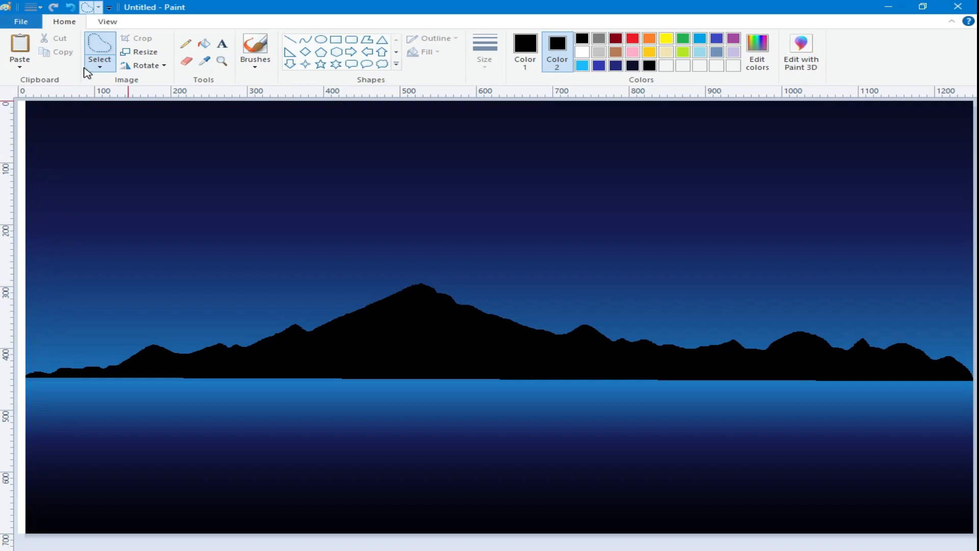
Set both colors to gray, choose the Crayon brush and a stroke size, and dab small marks at the base of the central peak's left slope
click(100, 69)
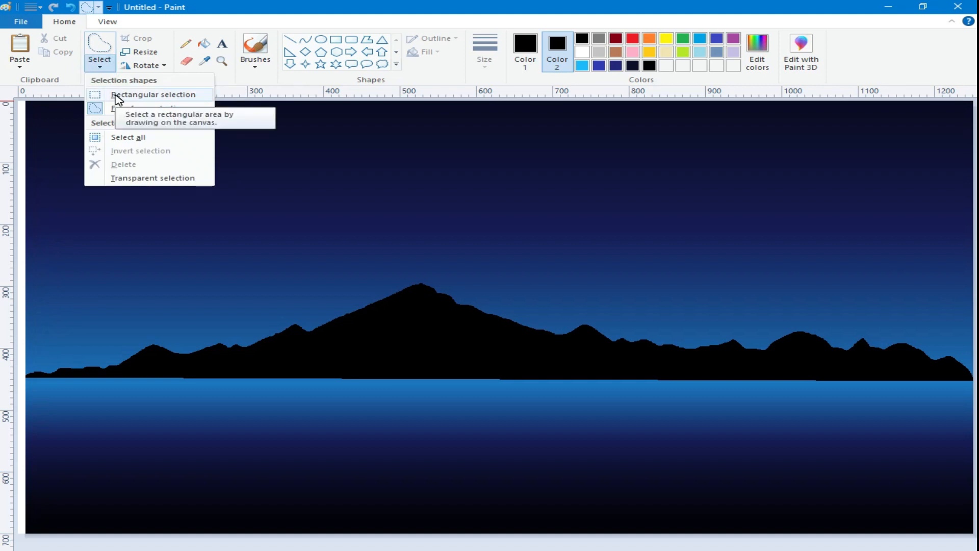
click(116, 97)
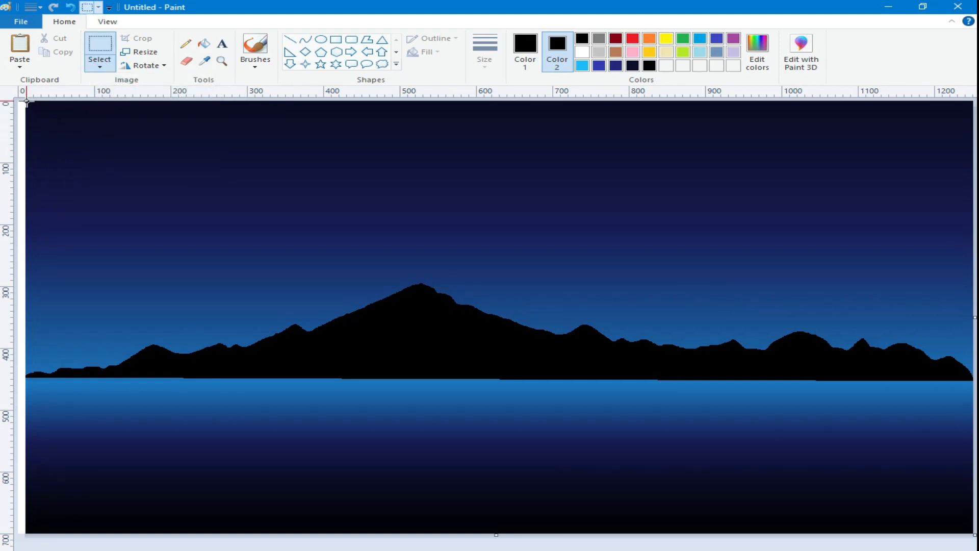
click(599, 38)
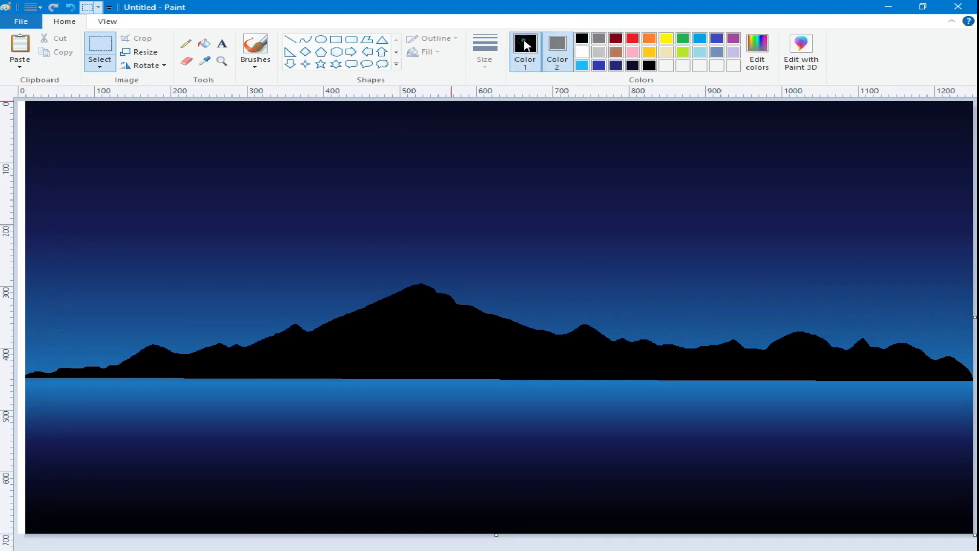
click(599, 40)
click(263, 68)
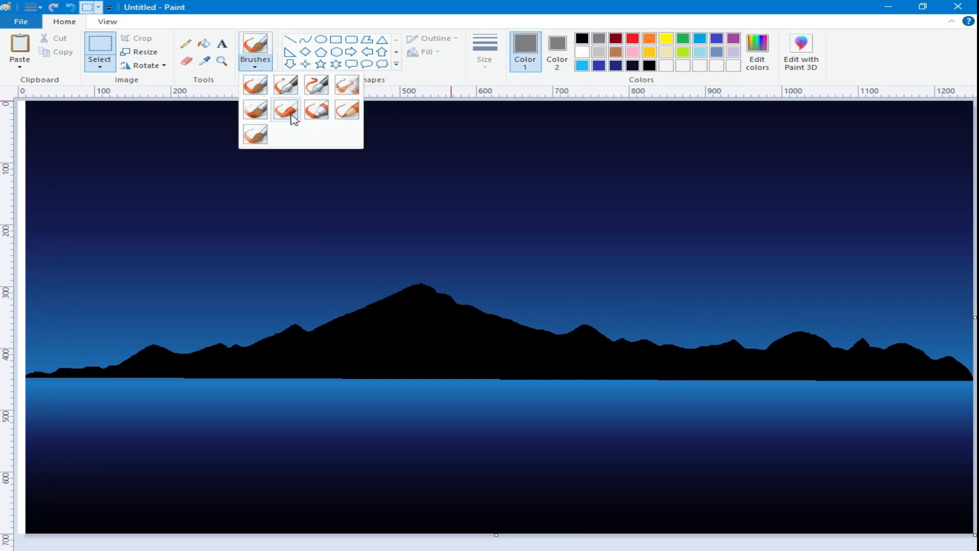
click(296, 125)
click(485, 59)
click(506, 102)
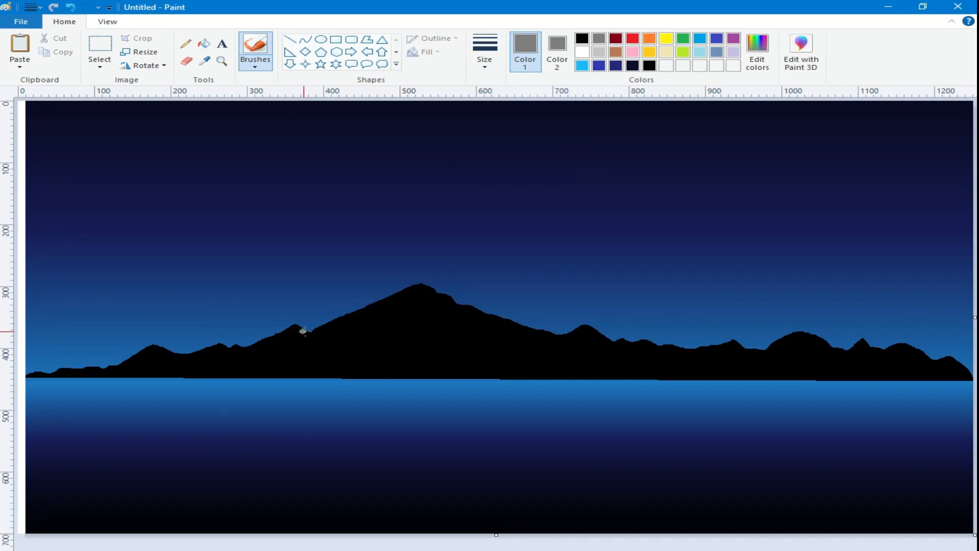
click(313, 331)
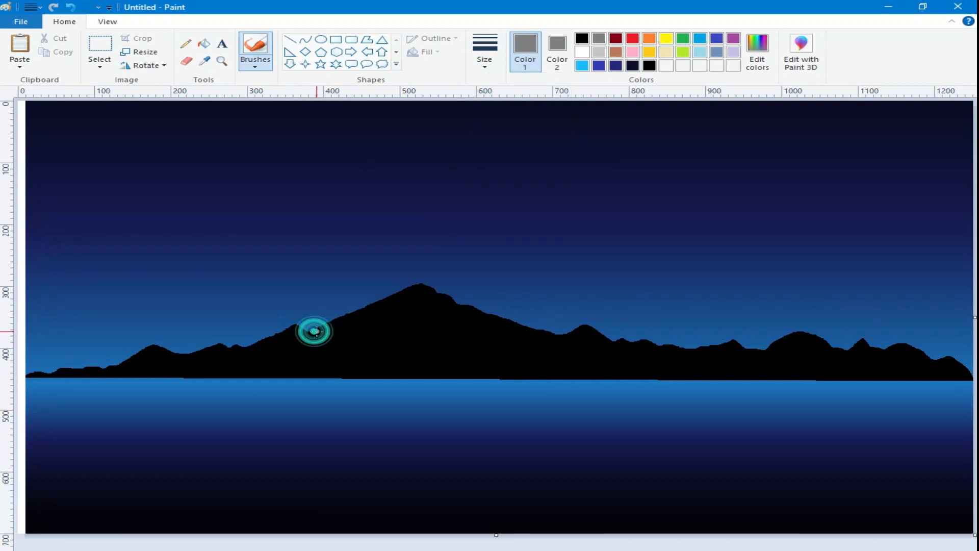
click(324, 327)
Try a crayon highlight along the central peak's left slope, first in gray and again in a darker gray, undoing both strokes
drag(332, 325, 400, 290)
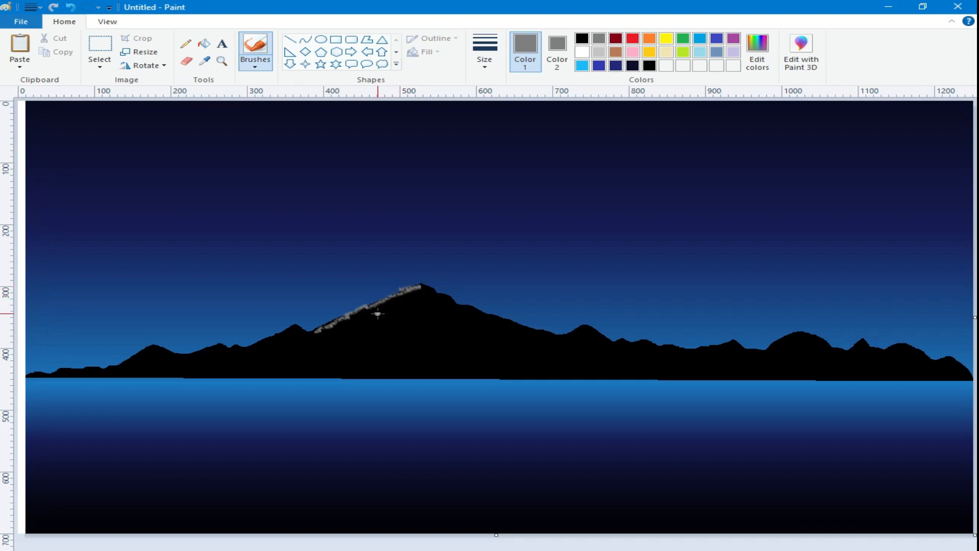
click(70, 7)
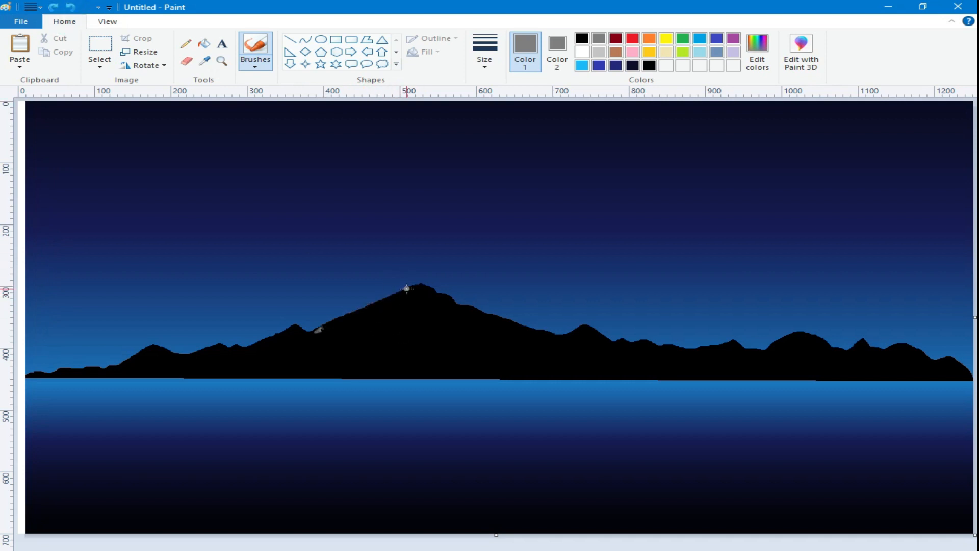
click(757, 51)
click(644, 306)
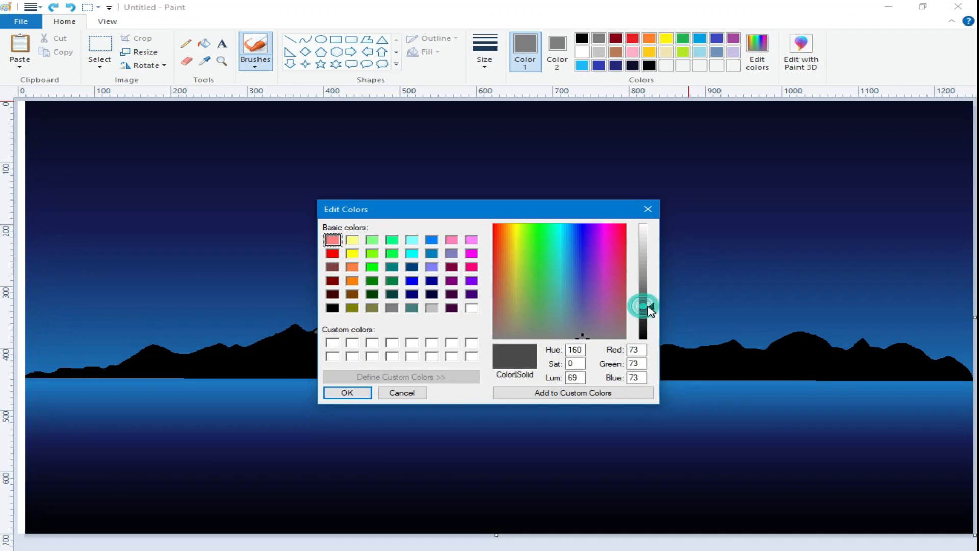
click(644, 326)
click(348, 393)
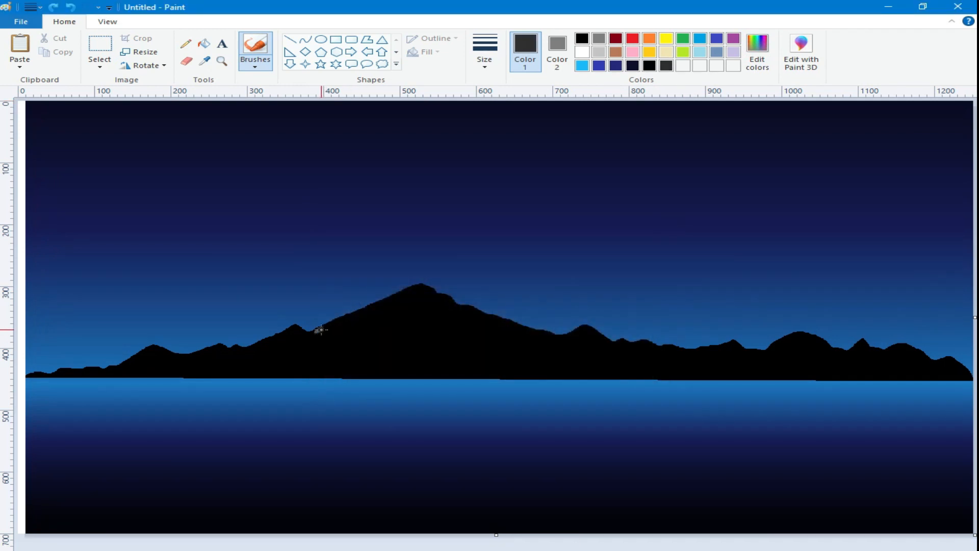
mouse_move(327, 328)
mouse_down()
mouse_move(317, 330)
mouse_move(416, 287)
mouse_up()
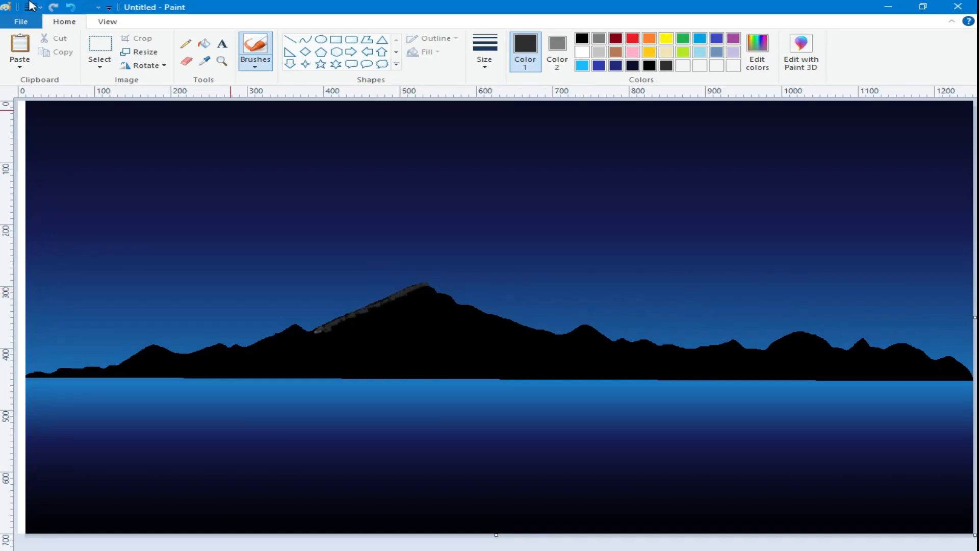
click(70, 7)
click(70, 7)
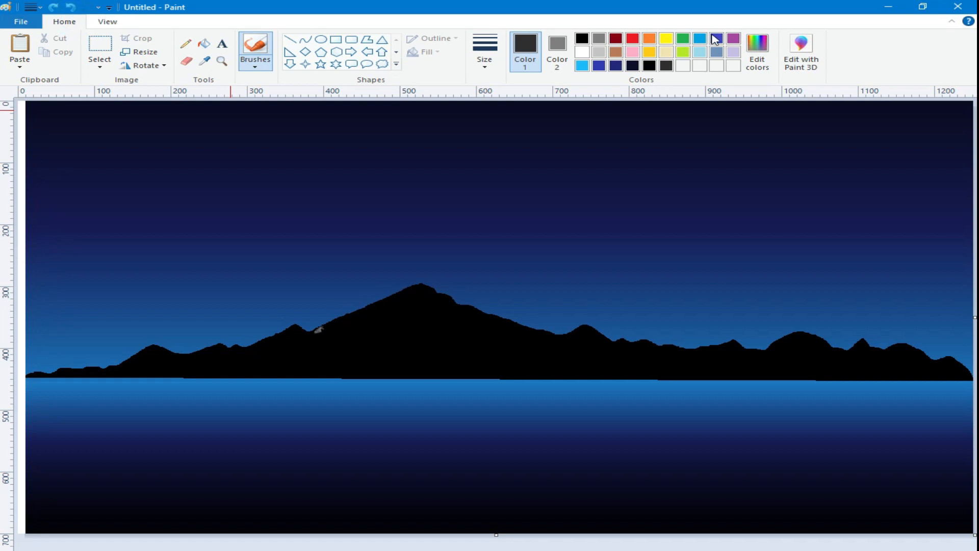
Mix a dark gray with RGB 63, 63, 63 and paint crayon highlights along the central peak's left slope and the lower ridges left of it
click(757, 52)
drag(648, 318, 648, 310)
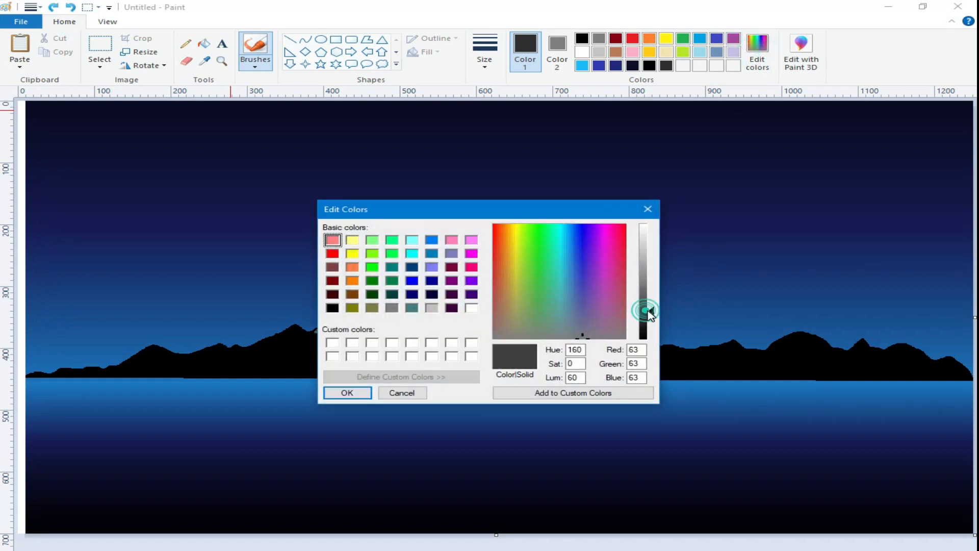
click(350, 391)
drag(317, 331, 312, 331)
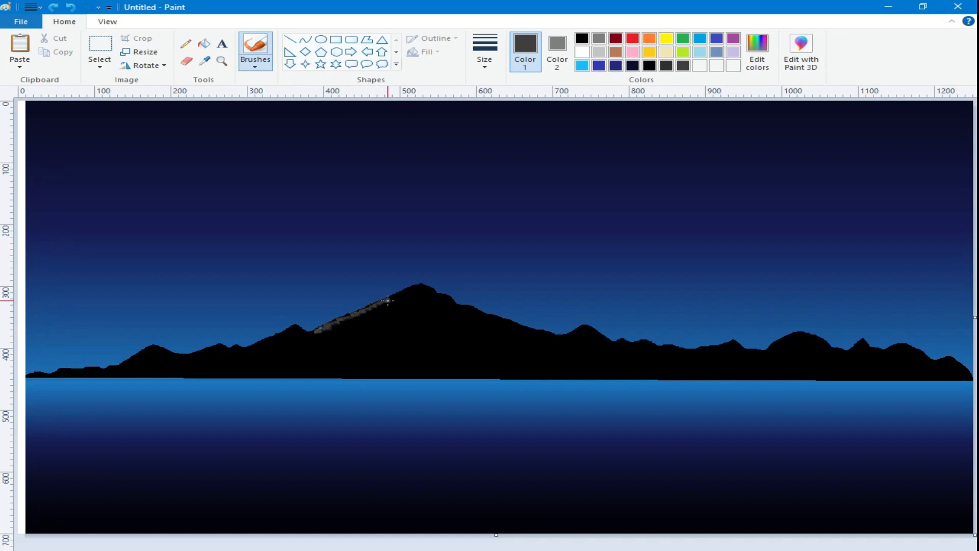
mouse_move(333, 326)
mouse_down()
mouse_move(350, 323)
mouse_move(316, 332)
mouse_move(373, 310)
mouse_up()
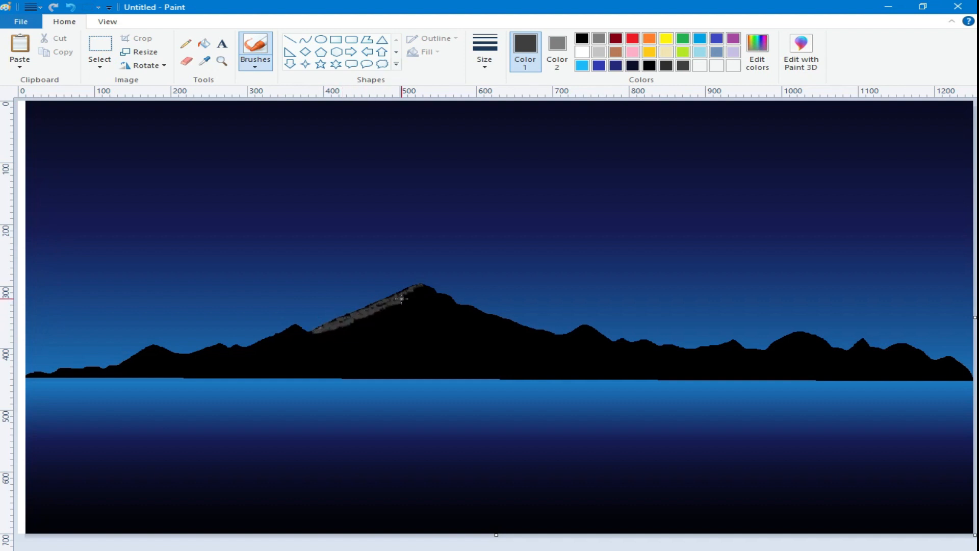
click(384, 299)
drag(245, 348, 274, 337)
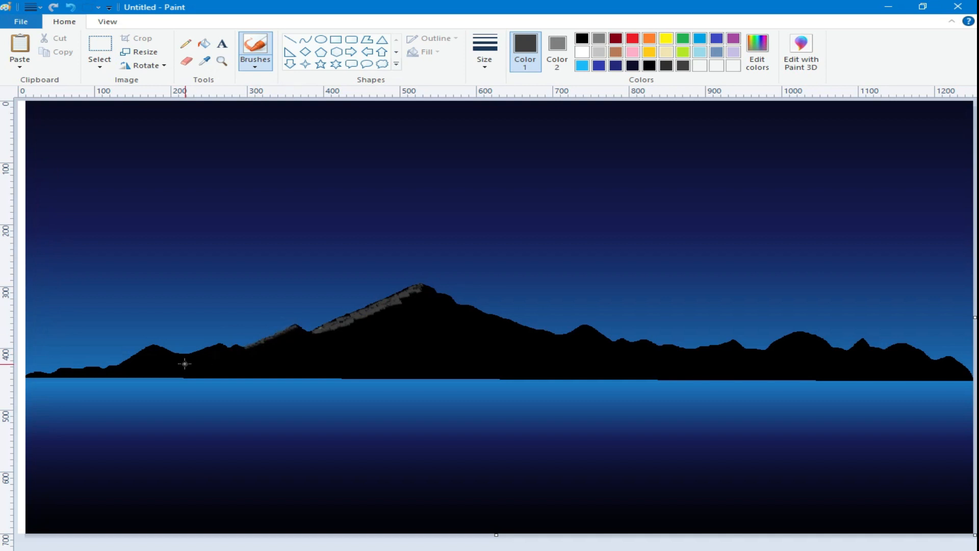
mouse_move(120, 365)
mouse_down()
mouse_move(153, 344)
mouse_move(147, 351)
mouse_move(222, 346)
mouse_up()
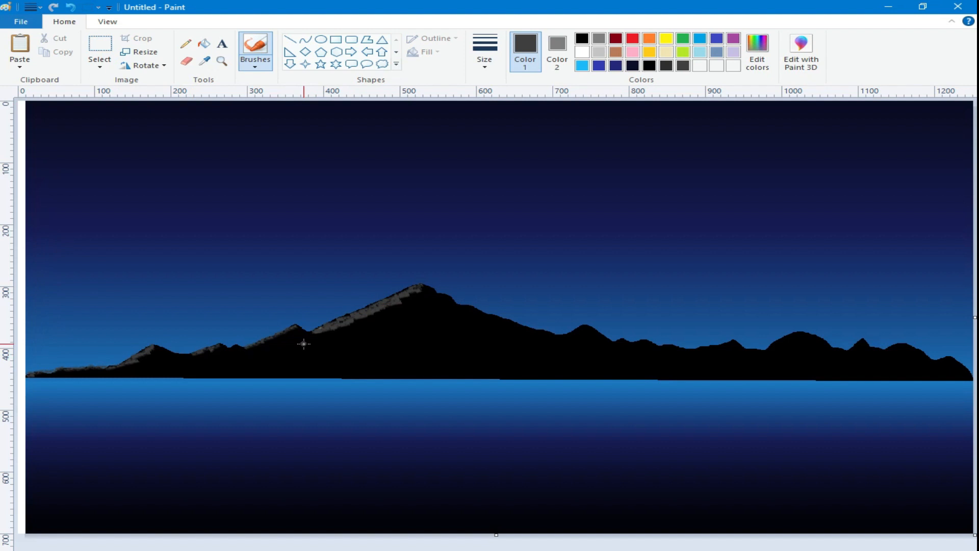
Extend the central peak's gray highlight down to the waterline and add dark gray strokes to the small ridges right of it
drag(418, 288, 396, 295)
click(317, 332)
click(304, 337)
mouse_move(255, 362)
mouse_down()
mouse_move(211, 376)
mouse_move(330, 334)
mouse_up()
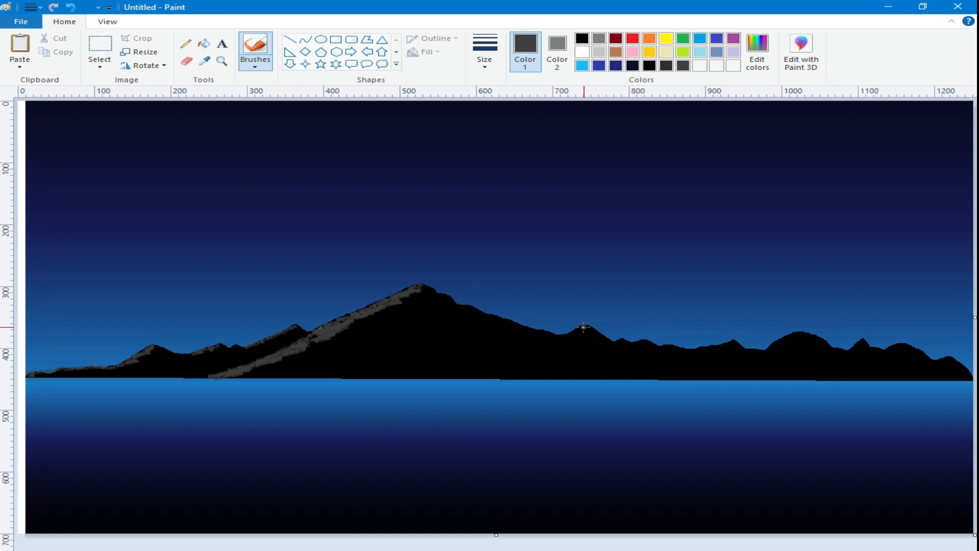
mouse_move(586, 330)
mouse_down()
mouse_move(613, 342)
mouse_move(597, 332)
mouse_up()
drag(733, 342, 856, 344)
Mix a darker gray and a near-black, and shade the lower edge of the central peak's highlight with them
click(758, 51)
drag(651, 312, 652, 329)
click(359, 392)
mouse_move(273, 360)
mouse_down()
mouse_move(216, 375)
mouse_move(394, 305)
mouse_up()
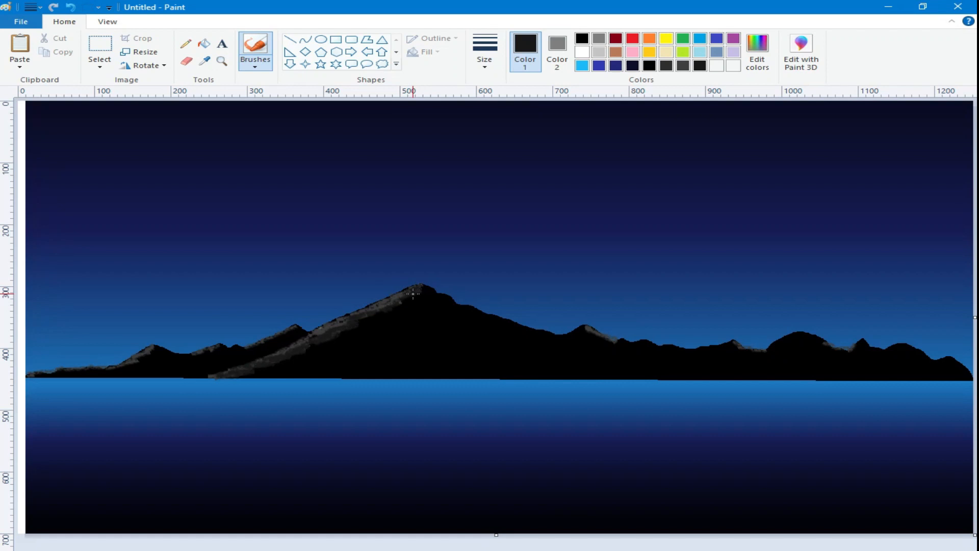
click(758, 51)
click(645, 340)
click(345, 394)
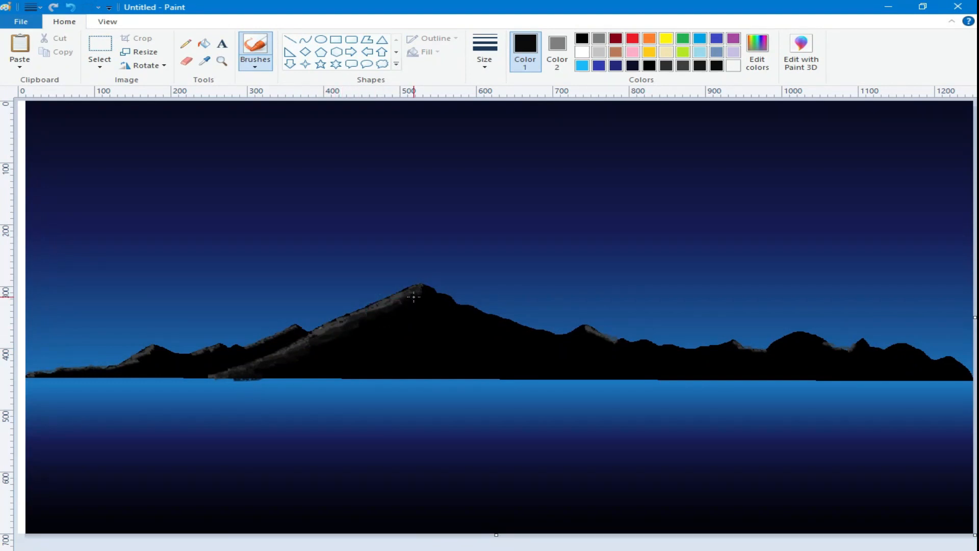
Touch up the central peak's highlight with the earlier dark gray, and dab it from summit to base with a new gray of RGB 81, 81, 81
click(688, 67)
click(333, 326)
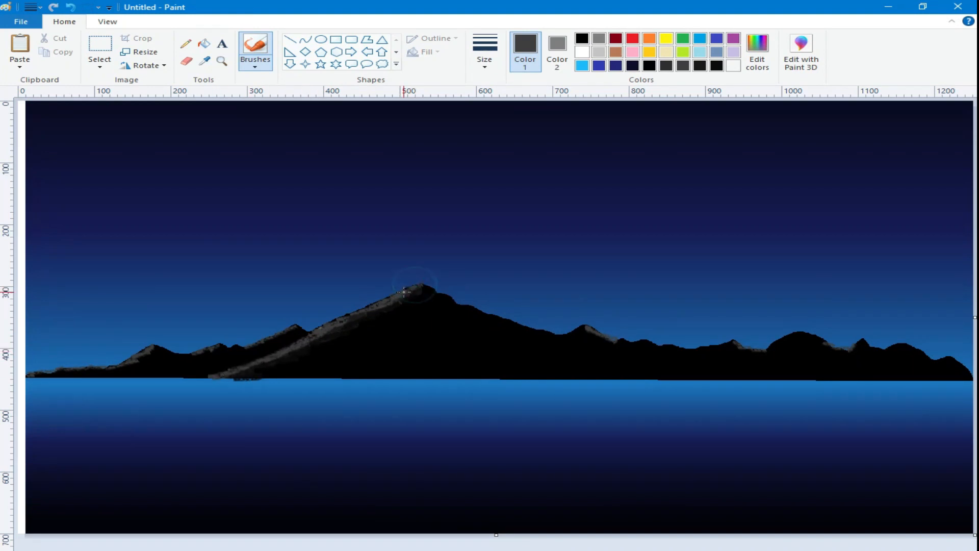
click(757, 51)
drag(652, 307, 652, 302)
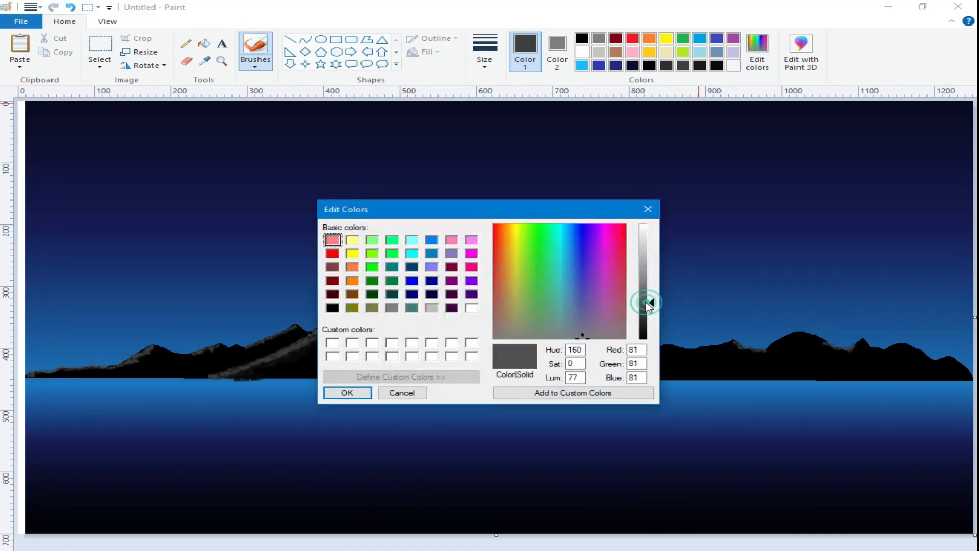
click(349, 393)
click(382, 298)
click(418, 285)
click(373, 302)
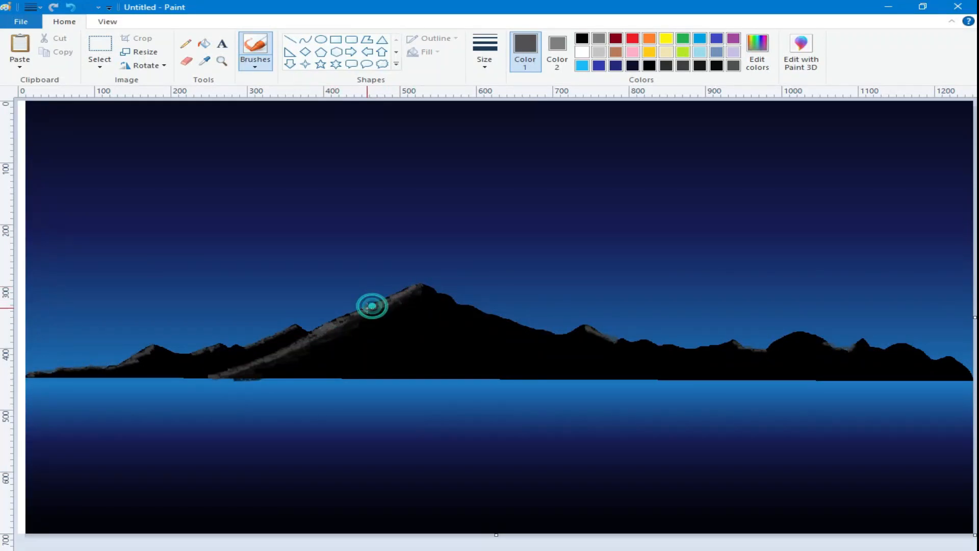
click(234, 369)
Mix a lighter gray and dab bright spots along the central peak's left slope and on two small peaks right of it
click(770, 64)
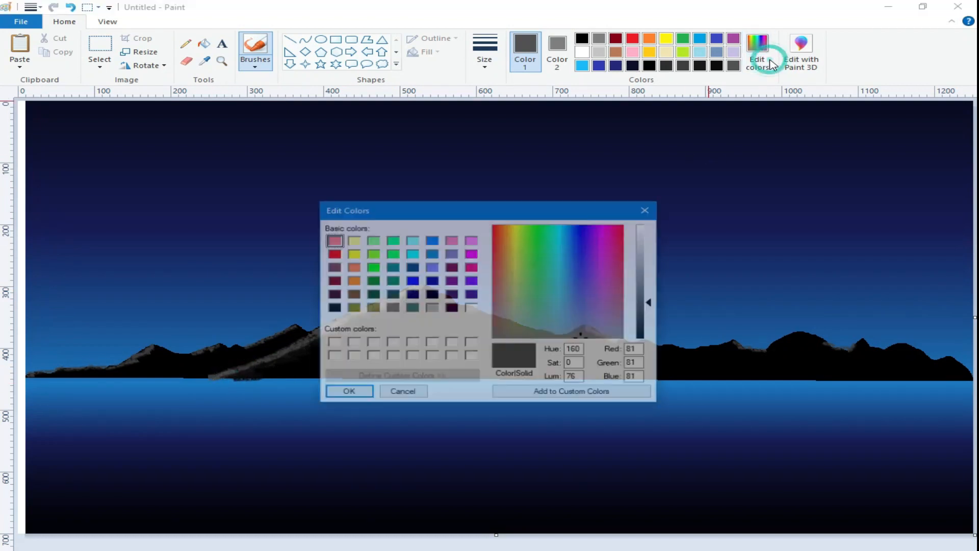
click(644, 284)
click(349, 391)
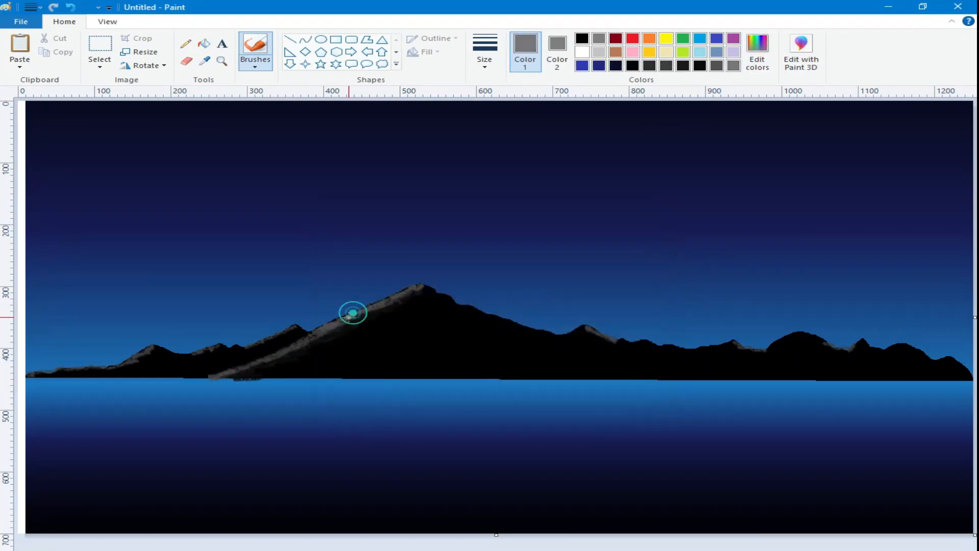
click(415, 285)
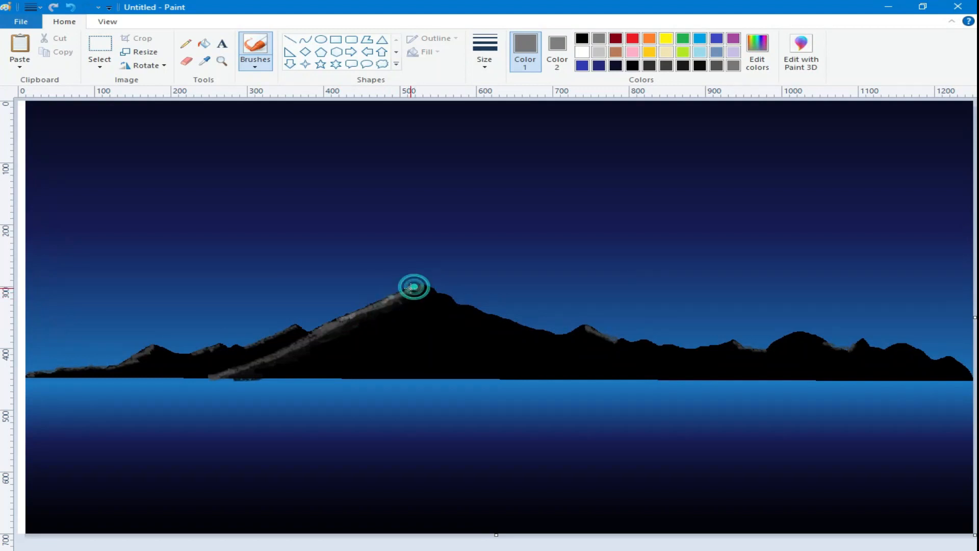
click(286, 350)
click(333, 324)
click(389, 303)
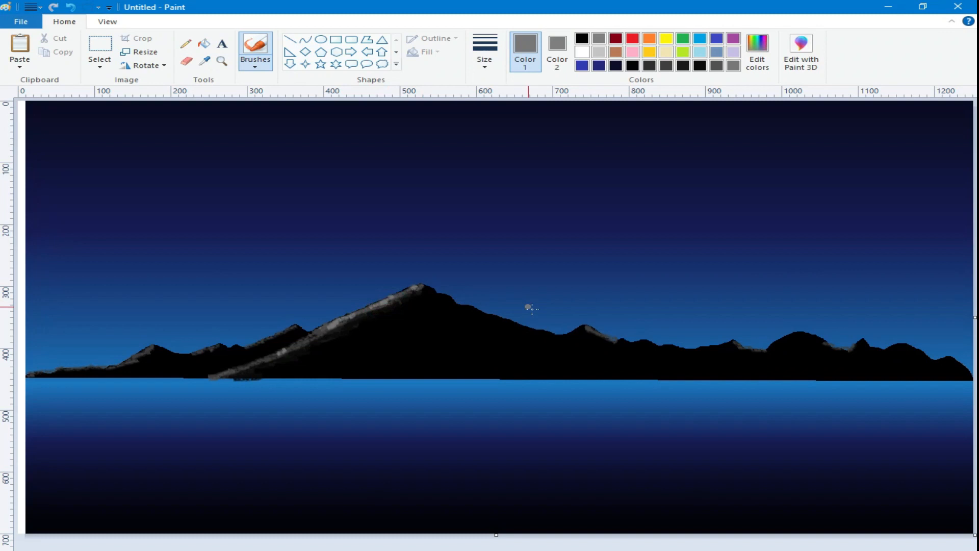
click(589, 329)
click(739, 344)
Build up a broad, rough lighter gray highlight down the central peak's left slope, from the summit to the waterline
click(355, 329)
click(329, 338)
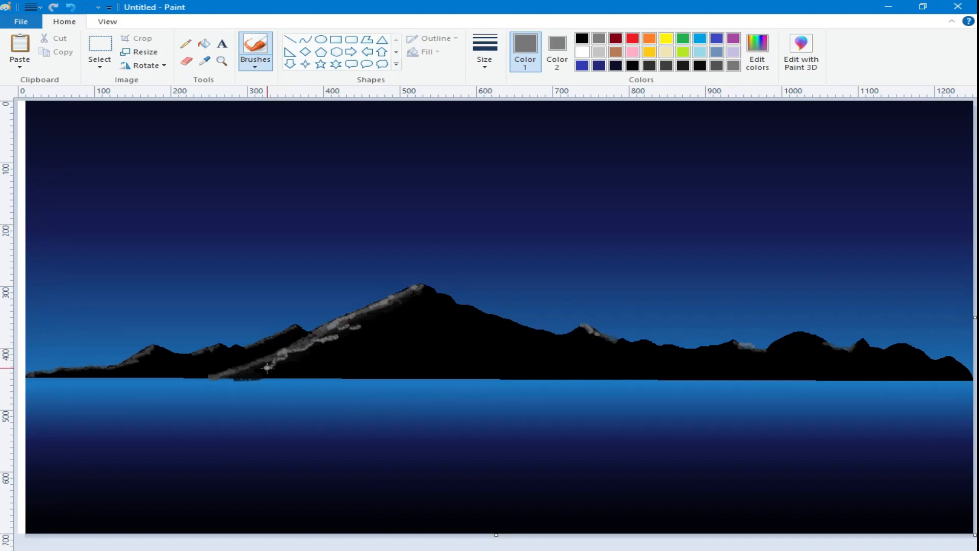
click(251, 372)
click(281, 365)
drag(356, 322, 412, 298)
click(413, 290)
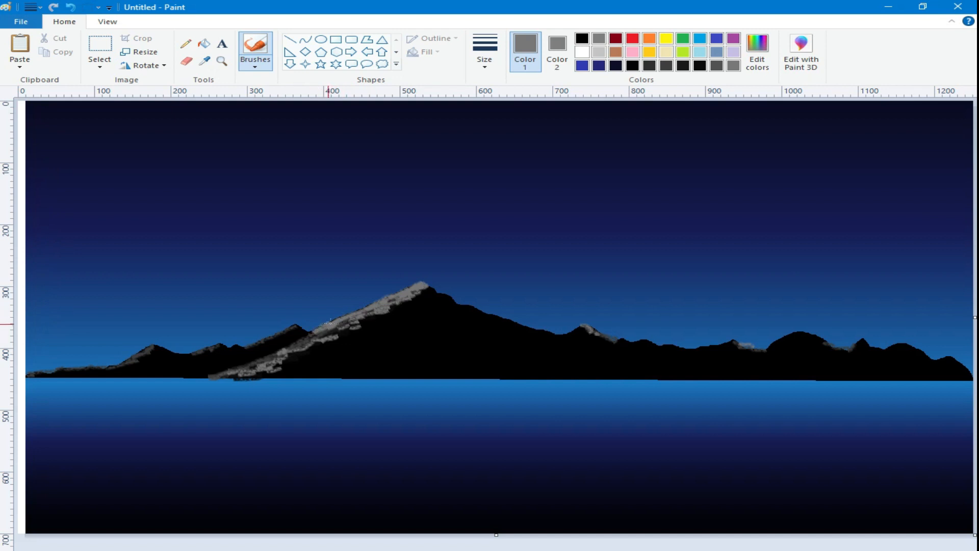
drag(377, 306, 212, 375)
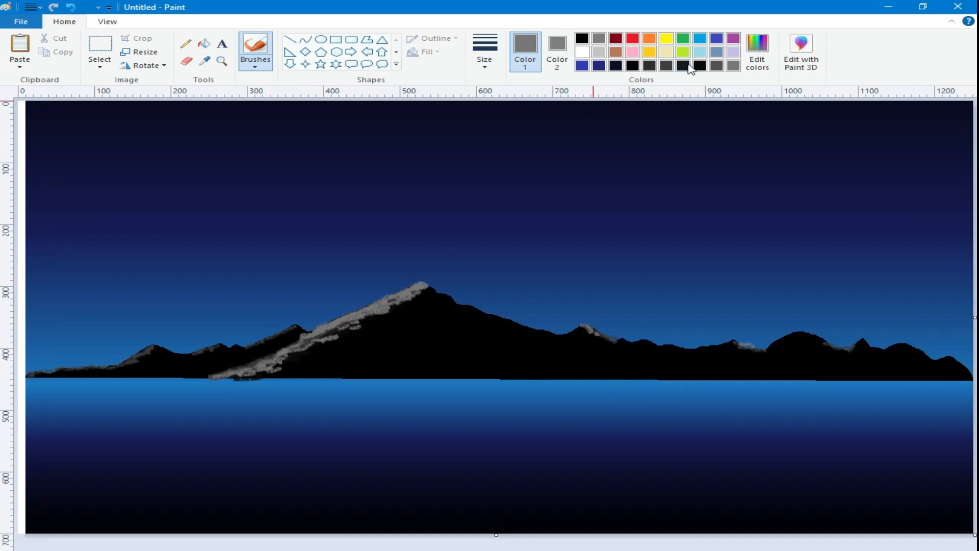
Fill in the lower edge of the central peak's highlight with the medium gray custom color, from the base to the summit
click(717, 65)
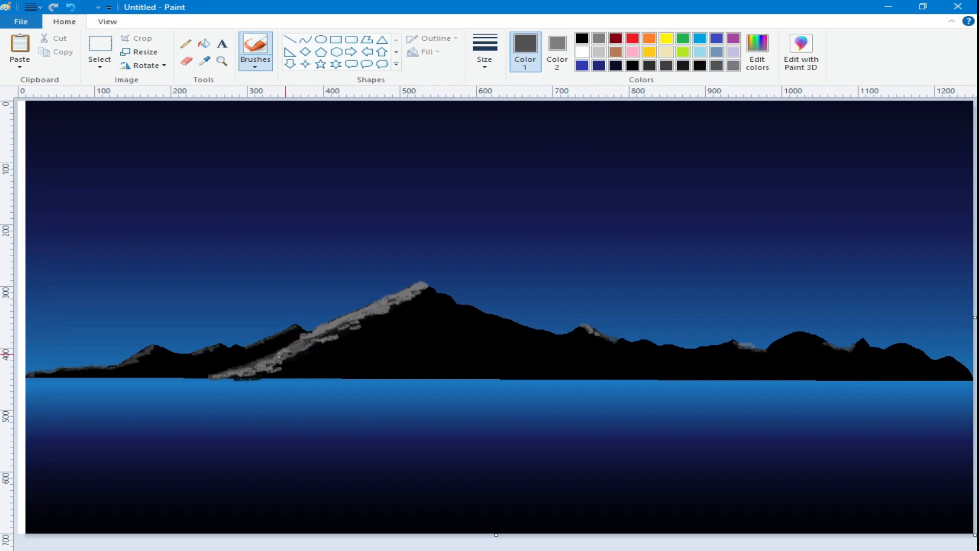
drag(252, 376, 259, 373)
drag(398, 305, 418, 296)
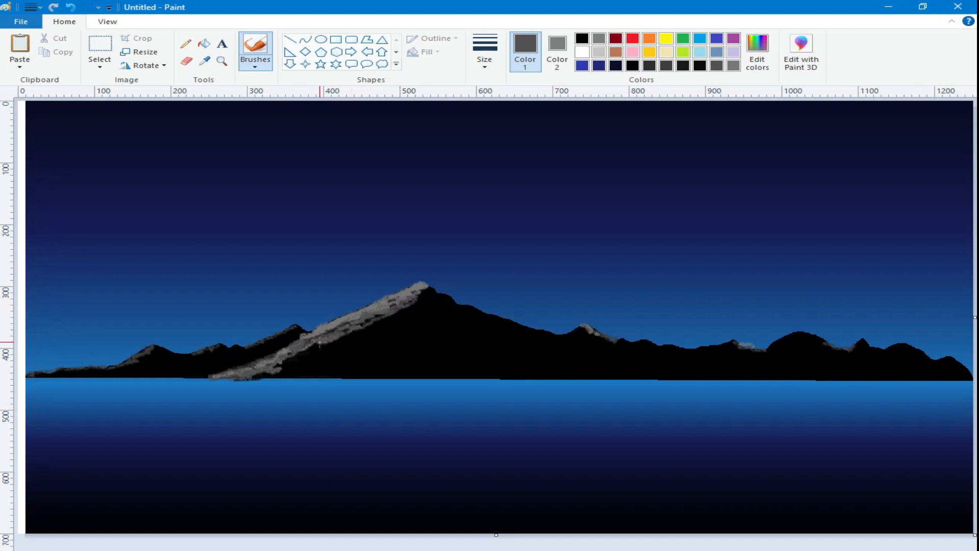
Shade beneath the central peak's highlight with the near-black custom color and break up its bright areas with dark strokes
click(700, 66)
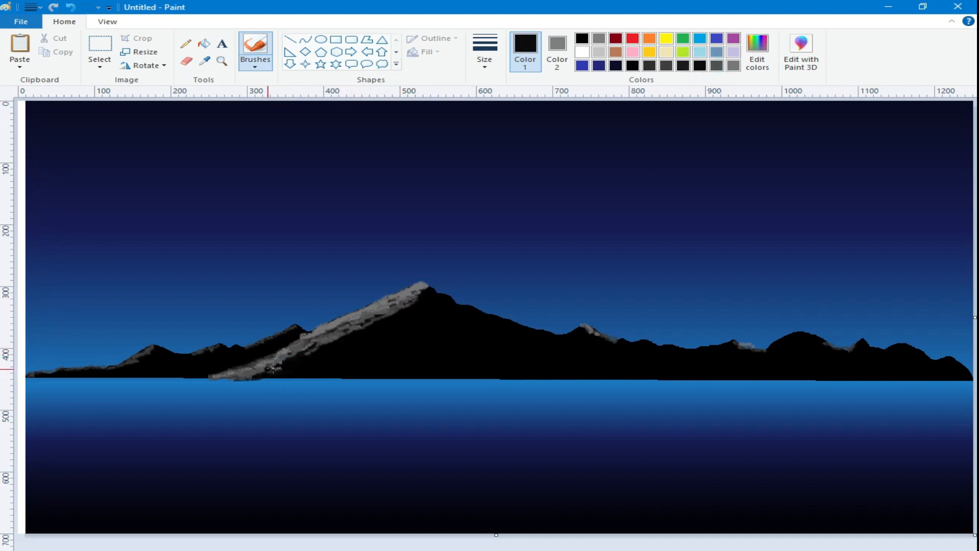
drag(313, 355, 344, 338)
drag(392, 315, 404, 305)
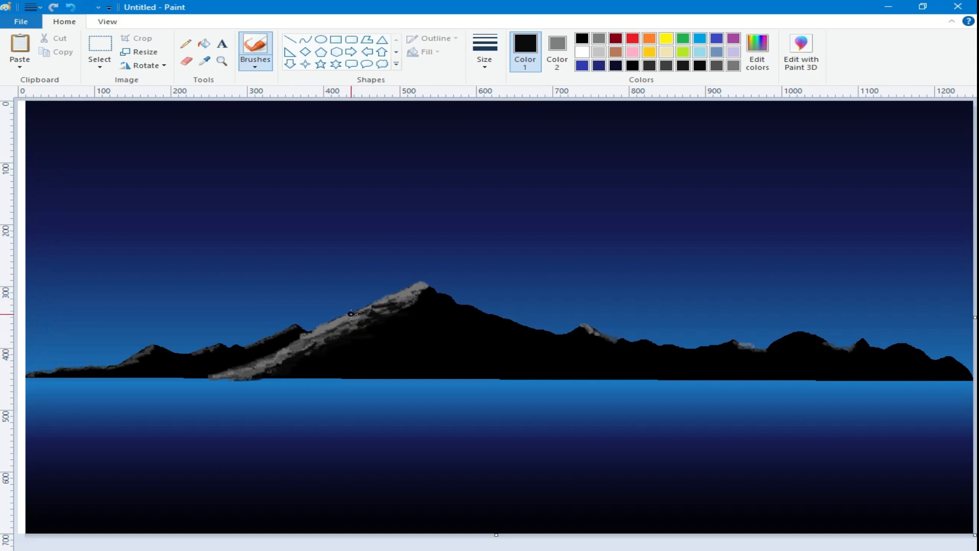
drag(333, 327, 231, 367)
drag(427, 293, 409, 308)
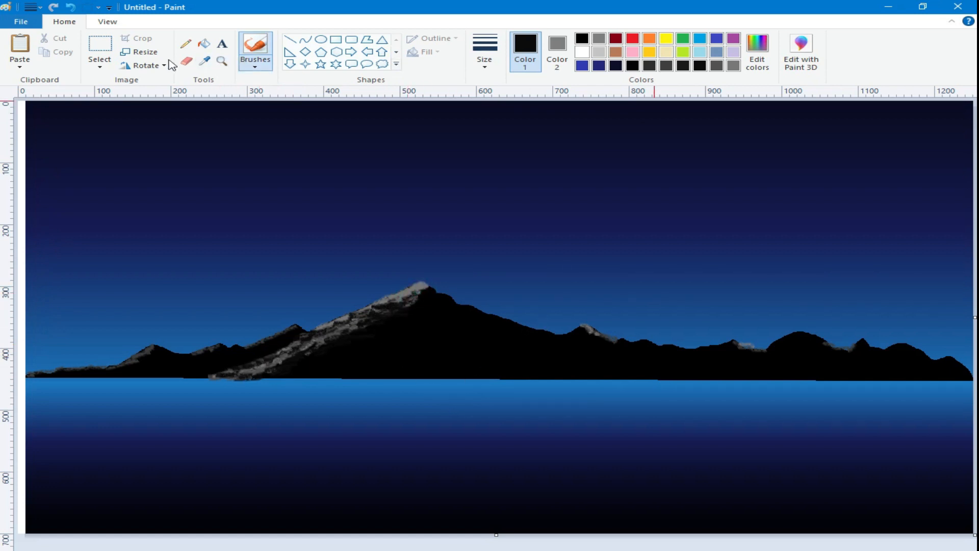
Select the sky and mountains down to the waterline with a rectangular selection, then copy and paste the area
click(99, 64)
click(115, 94)
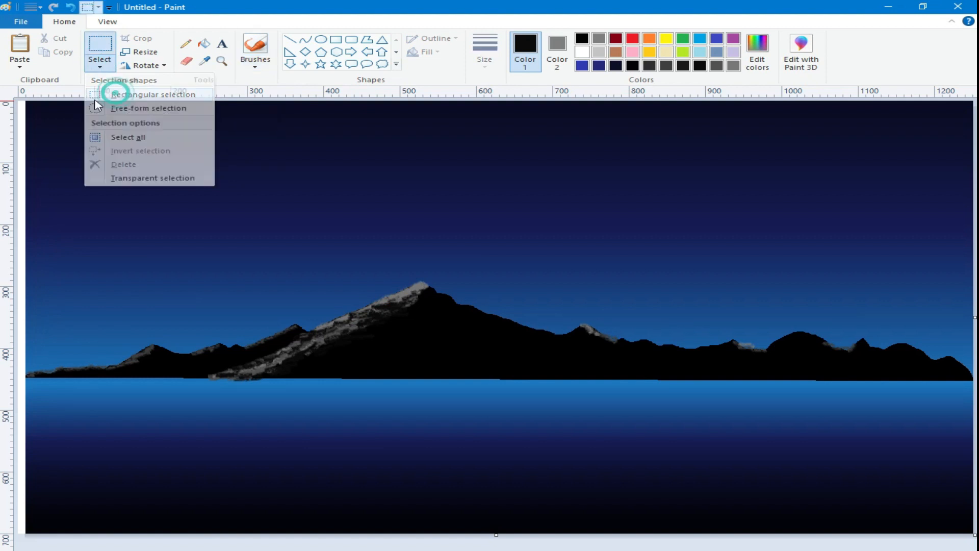
drag(27, 101, 310, 380)
drag(728, 373, 974, 379)
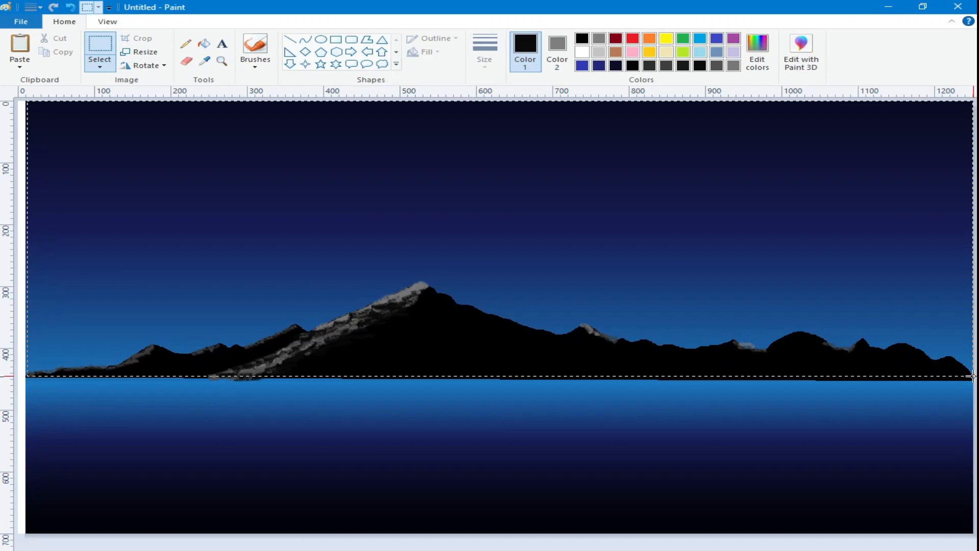
right_click(244, 184)
click(288, 210)
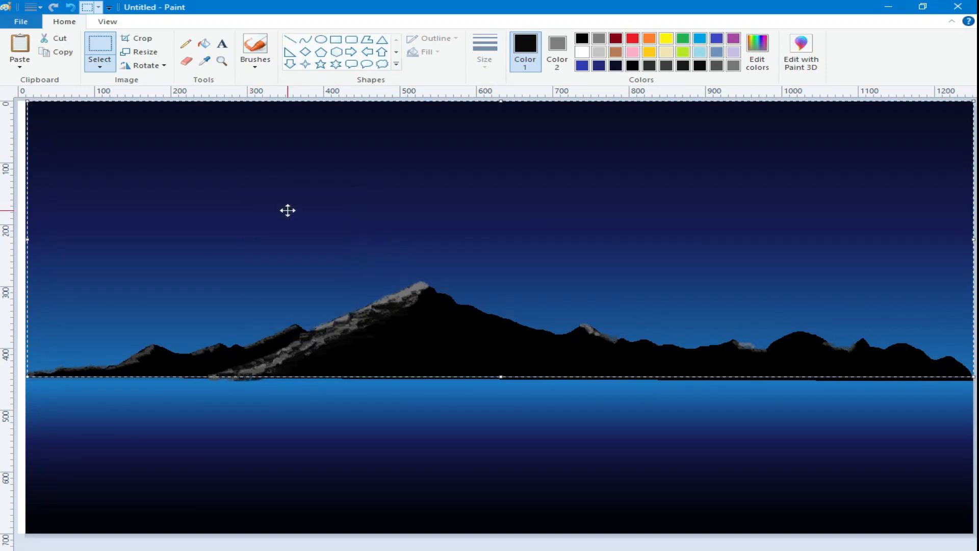
click(19, 64)
click(36, 86)
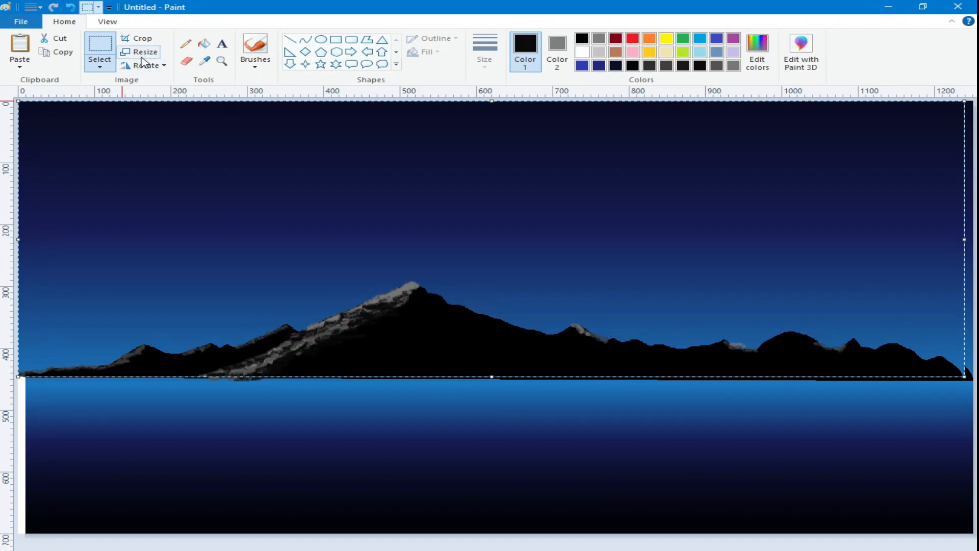
Flip the pasted landscape vertically, shorten it, and place it directly below the waterline as the lake reflection
click(138, 65)
click(164, 123)
drag(405, 116, 396, 172)
drag(479, 447, 479, 329)
drag(391, 202, 412, 404)
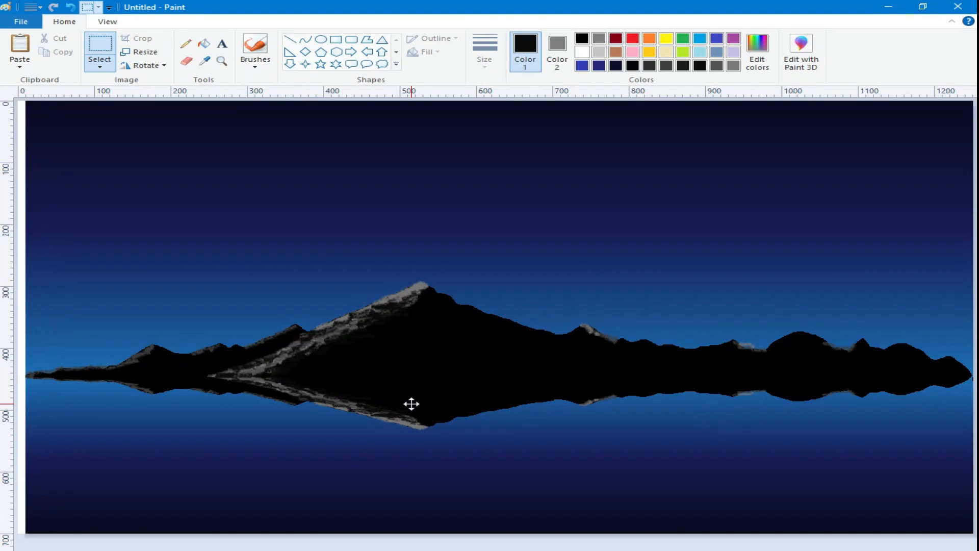
drag(412, 404, 411, 404)
click(545, 546)
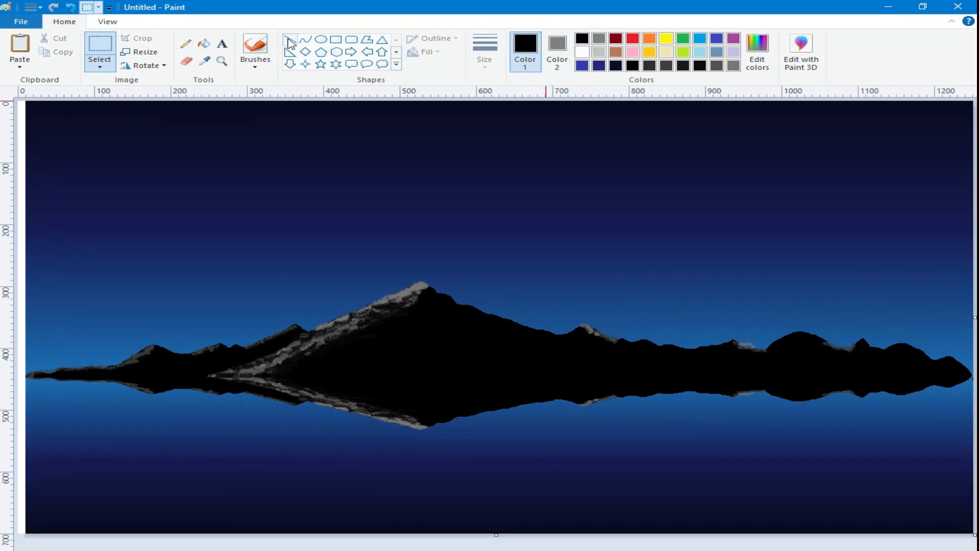
Draw a straight very dark gray line along the waterline across the full width of the landscape
click(684, 65)
click(290, 39)
drag(26, 375, 974, 375)
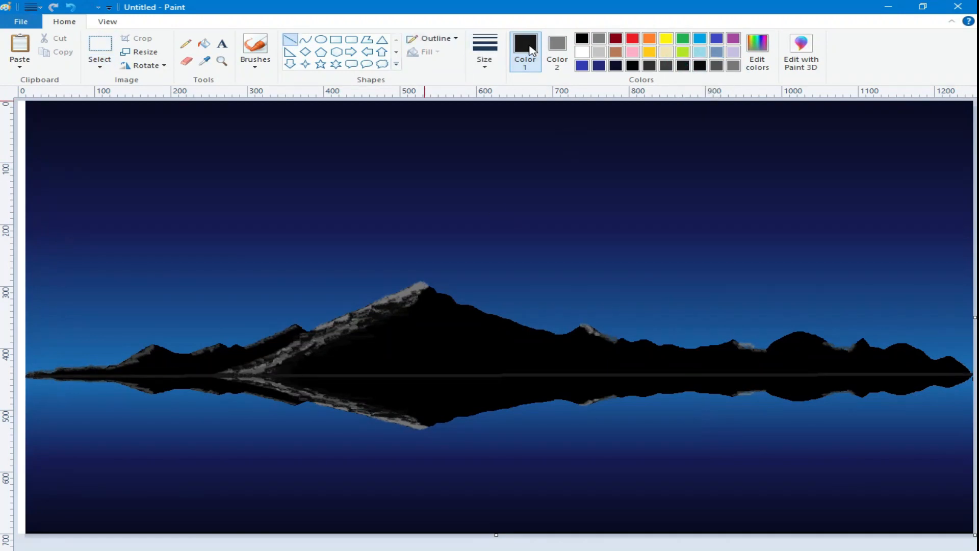
Choose the Crayon brush and dab very dark gray marks on the central peak's slope and the start of its reflection
click(261, 64)
click(284, 111)
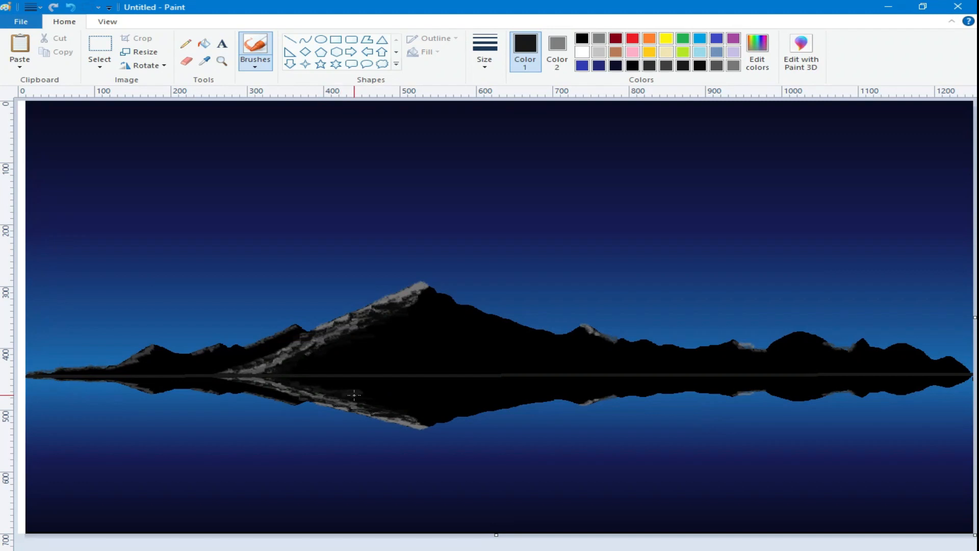
click(367, 339)
click(280, 384)
click(276, 380)
Set Color 1 to black and dab over the gray highlights on the central peak's lower slope and its reflection to break them up
click(582, 39)
click(275, 382)
click(286, 362)
click(265, 365)
click(311, 392)
click(356, 399)
click(370, 406)
click(357, 339)
click(359, 342)
click(412, 405)
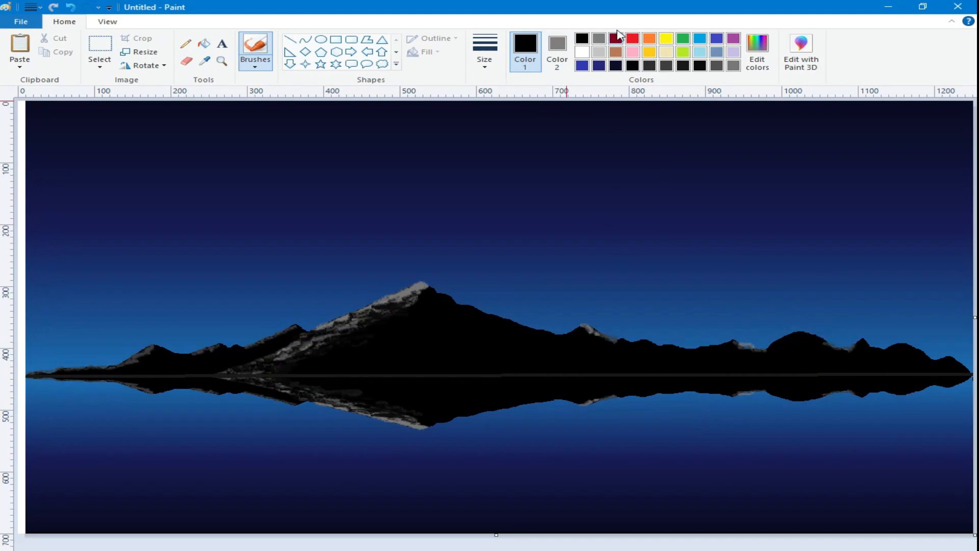
Paint dark gray crayon highlights along the outlines of the far-right ridges and their reflections
click(666, 65)
click(806, 332)
drag(797, 336, 770, 348)
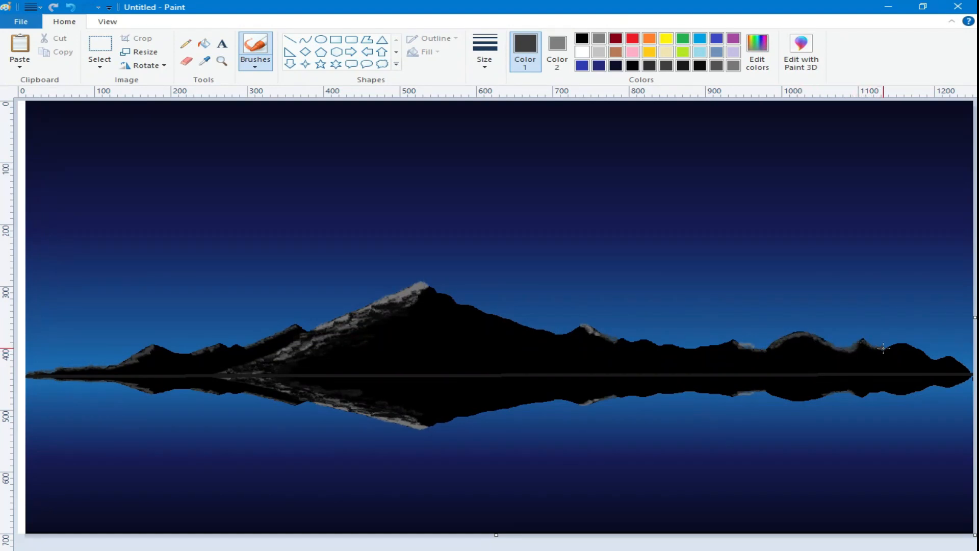
drag(771, 393, 810, 400)
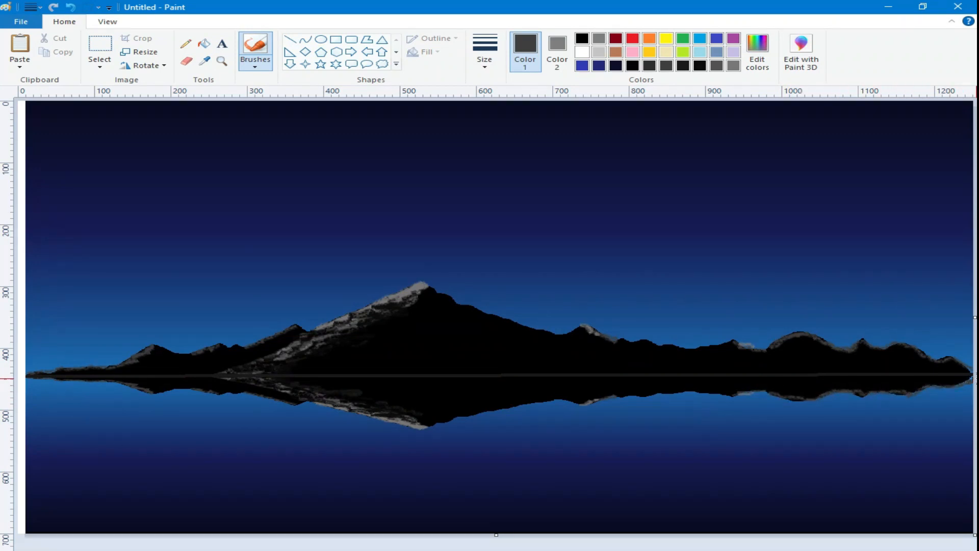
Dab lighter gray highlights on the first small peak right of the central mountain and on its reflection
click(735, 66)
click(586, 328)
click(588, 400)
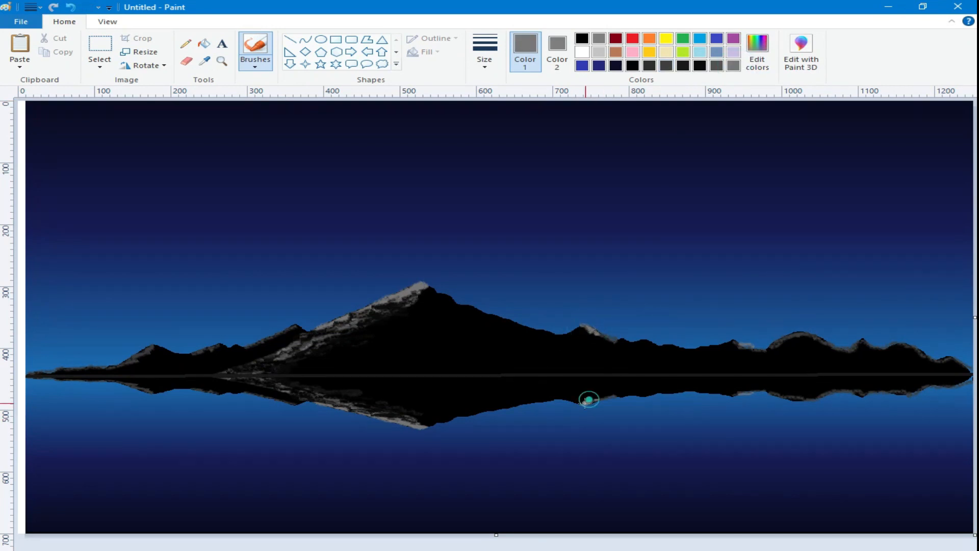
Dab lighter gray crayon highlights on the far-right ridges and their reflections
click(734, 339)
click(801, 334)
drag(862, 342, 853, 349)
click(866, 393)
click(816, 393)
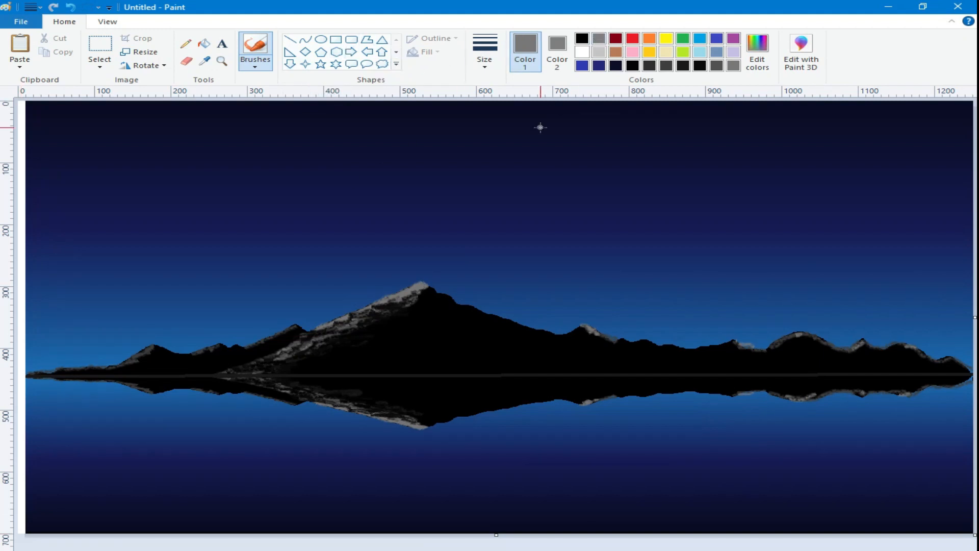
Set both colors to white and draw a large oval moon with a solid fill in the upper middle of the sky
click(582, 52)
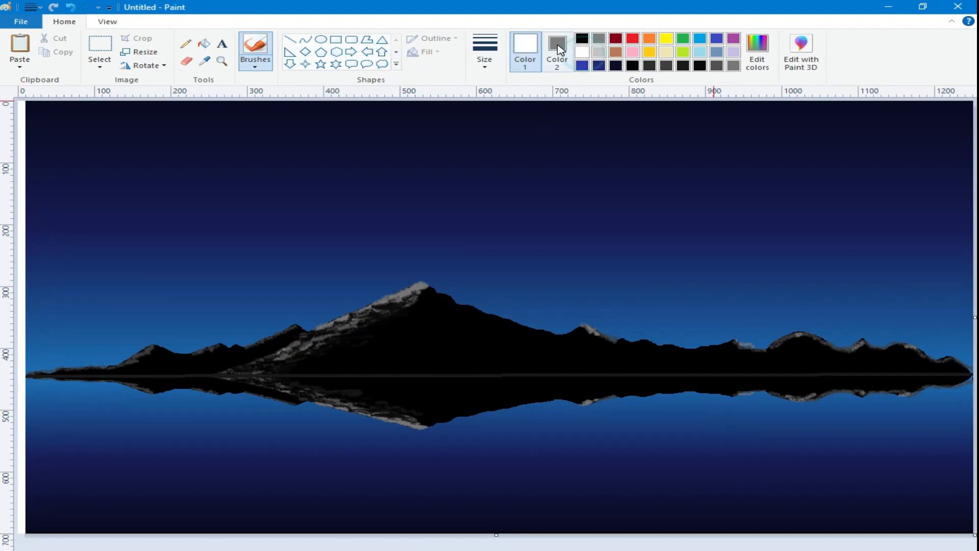
click(558, 51)
click(582, 52)
click(321, 40)
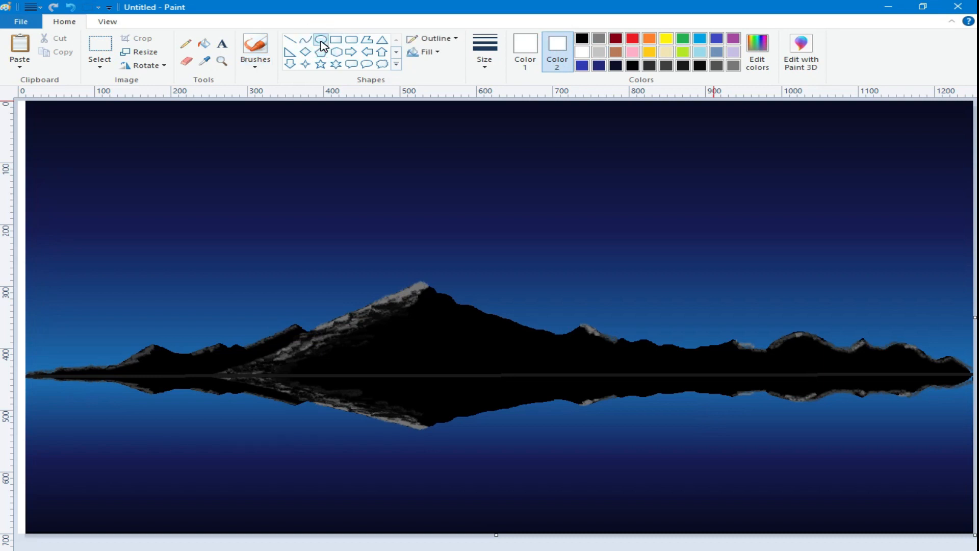
drag(417, 120, 503, 190)
drag(452, 162, 531, 185)
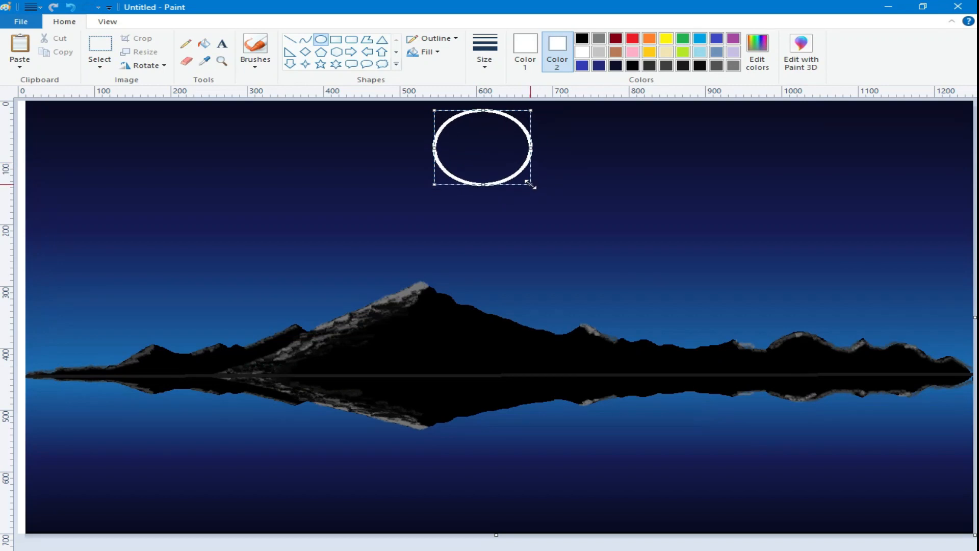
click(427, 52)
click(449, 82)
click(575, 168)
Draw a small white five-point star in the upper-left sky and adjust its outline style
click(321, 64)
drag(162, 118, 175, 130)
click(431, 38)
click(434, 57)
click(231, 152)
Scatter small white five-point stars of varying sizes across the whole sky around the moon
drag(353, 117, 360, 124)
drag(661, 132, 672, 142)
drag(838, 126, 852, 139)
drag(89, 183, 97, 191)
drag(276, 183, 280, 187)
drag(380, 198, 390, 207)
click(628, 200)
drag(627, 201, 633, 207)
drag(796, 194, 806, 203)
drag(954, 191, 959, 197)
drag(46, 272, 52, 278)
drag(217, 124, 221, 127)
drag(144, 246, 152, 257)
click(213, 273)
drag(479, 247, 485, 253)
drag(571, 257, 577, 263)
drag(695, 264, 701, 271)
click(855, 267)
drag(861, 271, 862, 273)
Dot tiny white Pencil stars all over the sky, between the larger stars and down to the mountain outline
click(186, 43)
click(115, 147)
click(80, 115)
click(52, 109)
click(51, 144)
click(48, 171)
click(42, 190)
click(101, 213)
click(140, 181)
click(76, 161)
click(113, 113)
click(146, 144)
click(190, 119)
click(239, 115)
click(291, 116)
click(322, 120)
click(311, 155)
click(248, 134)
click(227, 173)
click(187, 158)
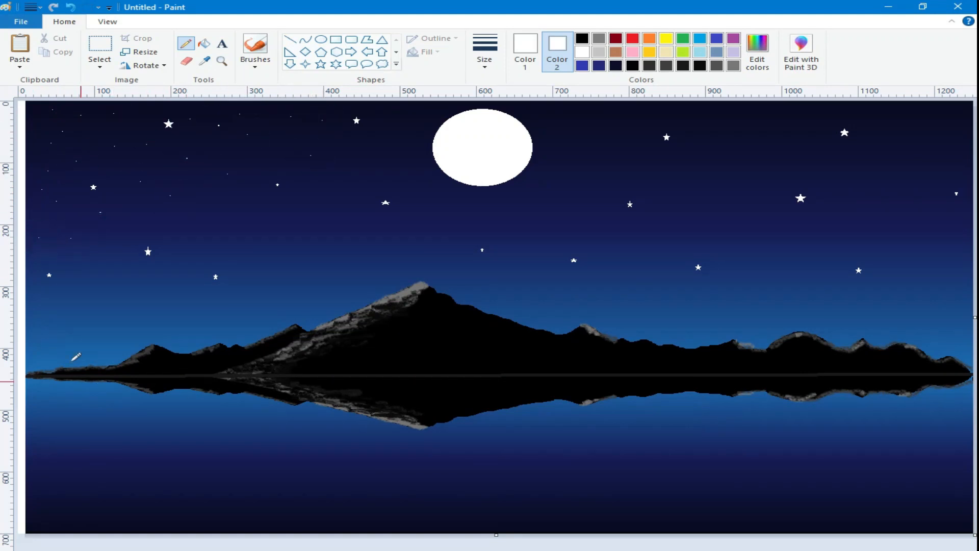
click(74, 342)
click(87, 265)
click(118, 289)
click(148, 270)
click(182, 287)
click(207, 251)
click(239, 227)
click(219, 203)
click(321, 236)
click(331, 203)
click(386, 160)
click(396, 111)
click(411, 145)
click(411, 176)
click(448, 205)
click(544, 116)
click(587, 113)
click(654, 107)
click(619, 135)
click(563, 140)
click(592, 166)
click(550, 194)
click(509, 212)
click(457, 254)
click(385, 266)
click(342, 284)
click(296, 305)
click(216, 318)
click(563, 309)
click(484, 291)
click(523, 305)
click(660, 300)
click(646, 267)
click(608, 245)
click(652, 230)
click(707, 191)
click(668, 175)
click(700, 164)
click(707, 130)
click(690, 115)
click(754, 112)
click(789, 126)
click(745, 163)
click(739, 145)
click(844, 113)
click(884, 103)
click(890, 142)
click(850, 160)
click(808, 166)
click(879, 180)
click(918, 194)
click(934, 168)
click(950, 143)
click(947, 113)
click(938, 240)
click(890, 244)
click(848, 247)
click(818, 269)
click(816, 297)
click(863, 306)
click(905, 305)
click(933, 257)
click(941, 321)
Draw a small white six-point star in the upper sky left of the moon, undoing the larger first attempt
click(335, 64)
drag(296, 115, 305, 122)
click(436, 38)
click(436, 38)
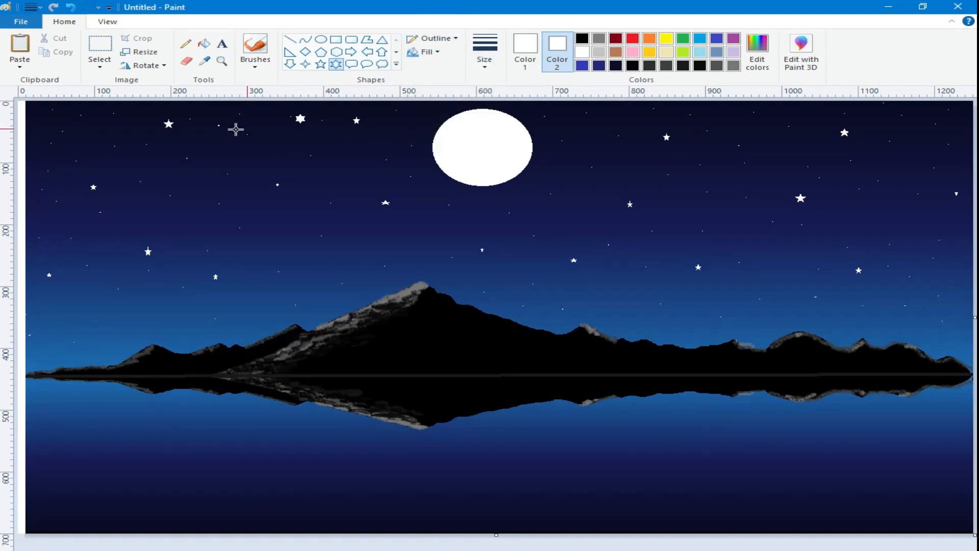
click(71, 7)
drag(282, 125, 282, 126)
Scatter more small white six-point stars across the sky, near the moon, above the ridges and along the left side
click(615, 116)
drag(622, 122, 625, 125)
drag(920, 107, 927, 114)
drag(448, 269, 437, 258)
drag(576, 120, 580, 125)
drag(729, 252, 735, 259)
click(913, 279)
drag(913, 280, 913, 282)
drag(42, 331, 50, 336)
drag(55, 127, 62, 133)
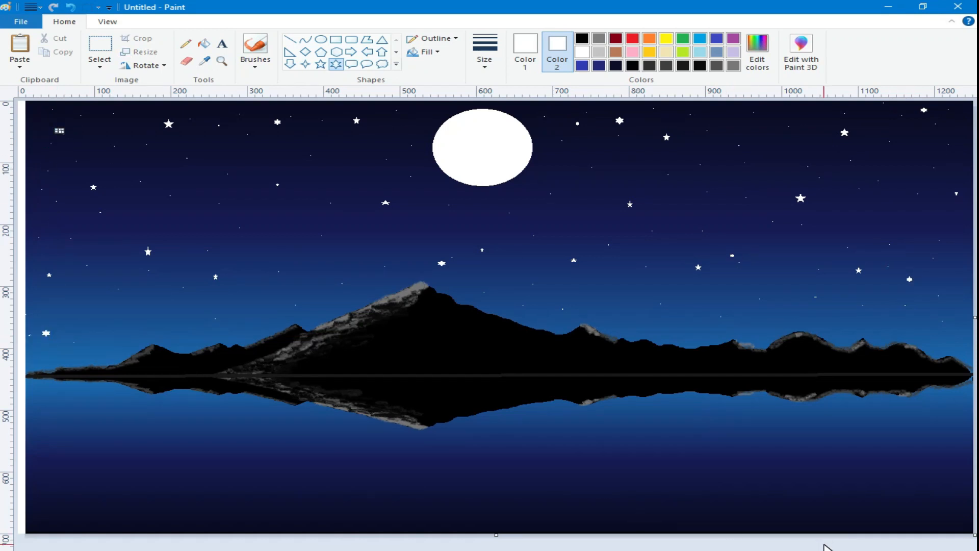